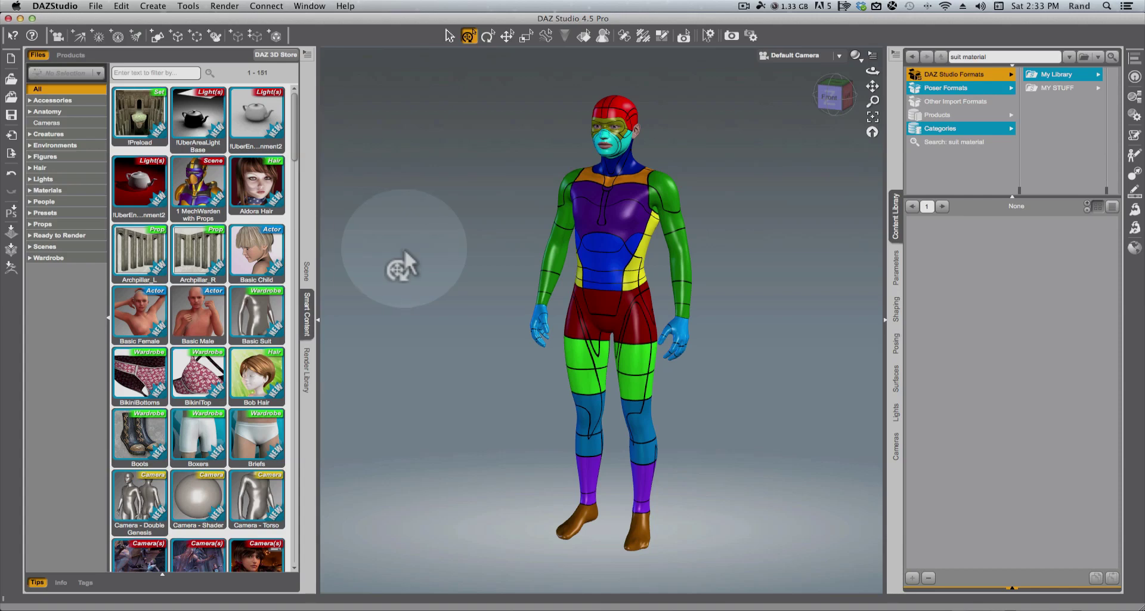
# Step: Select the Genesis figure in the viewport so Smart Content lists its 422 compatible items
pyautogui.click(614, 209)
pyautogui.click(808, 209)
pyautogui.click(621, 331)
pyautogui.click(488, 298)
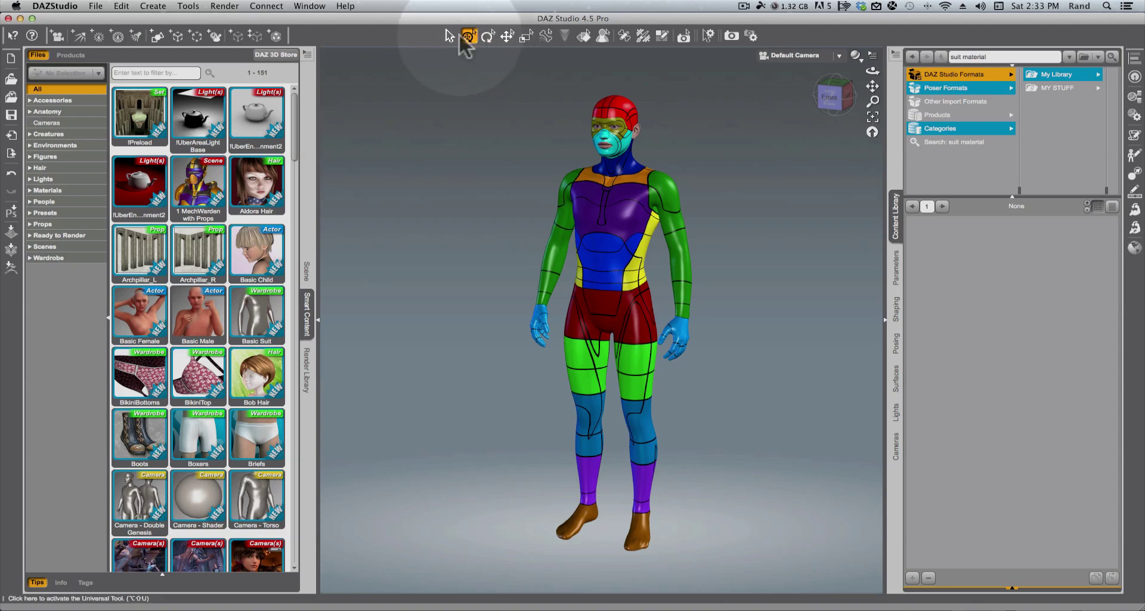
pyautogui.click(544, 230)
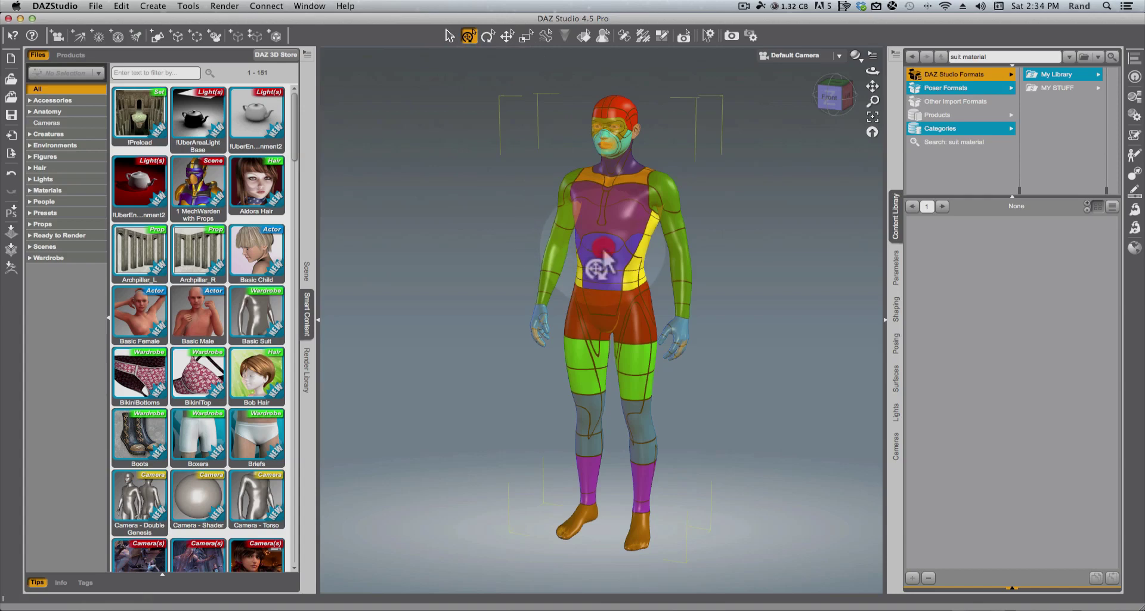
pyautogui.click(603, 254)
pyautogui.click(621, 196)
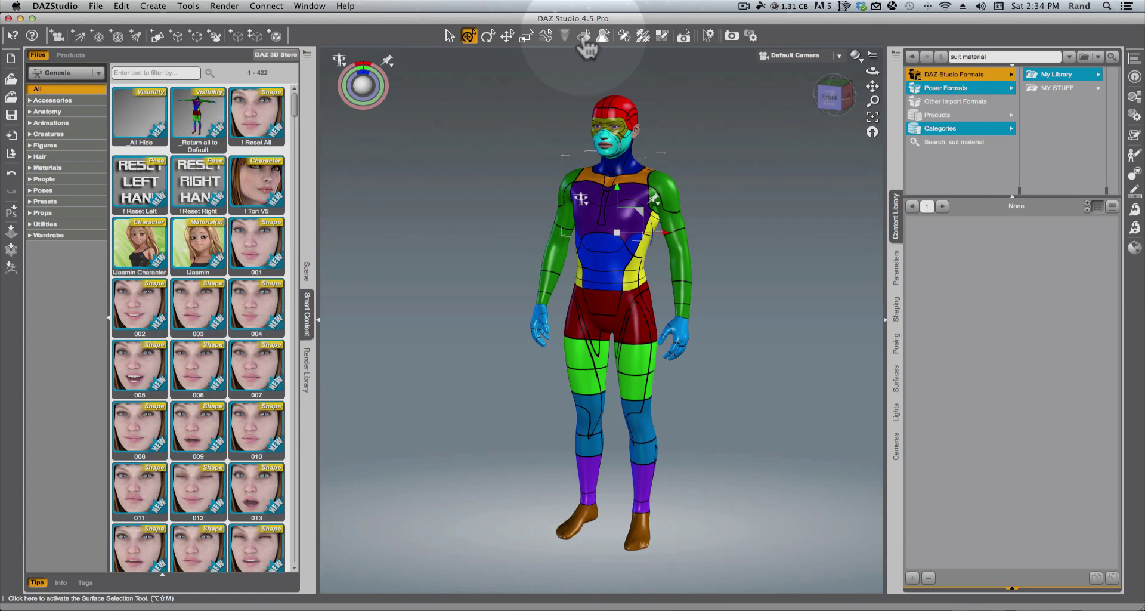
# Step: Use the Surface Selection tool to select the Supersuit at the figure's hip
pyautogui.click(584, 37)
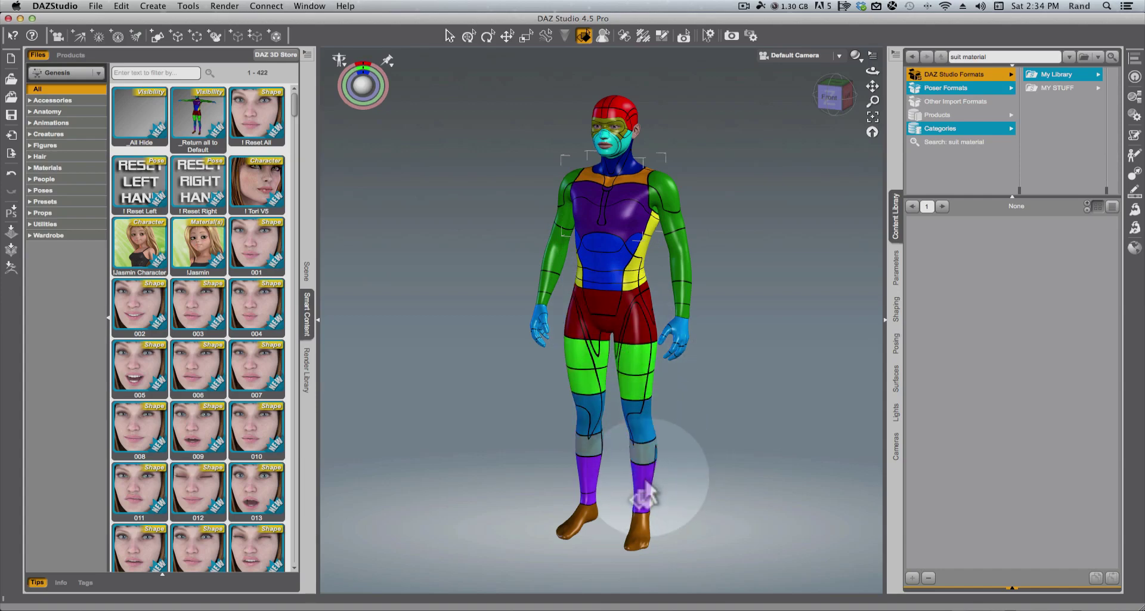
pyautogui.click(605, 301)
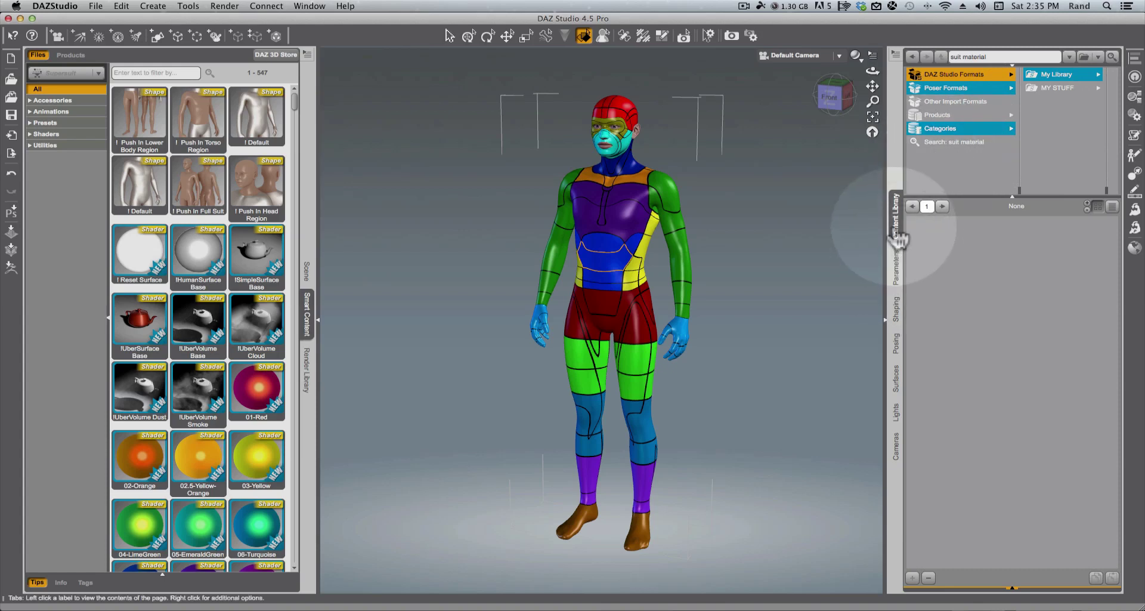
# Step: Browse My Library > People > Genesis > Clothing > Supersuit > Supersuit Presets > Shape Presets
pyautogui.click(957, 75)
pyautogui.click(1079, 77)
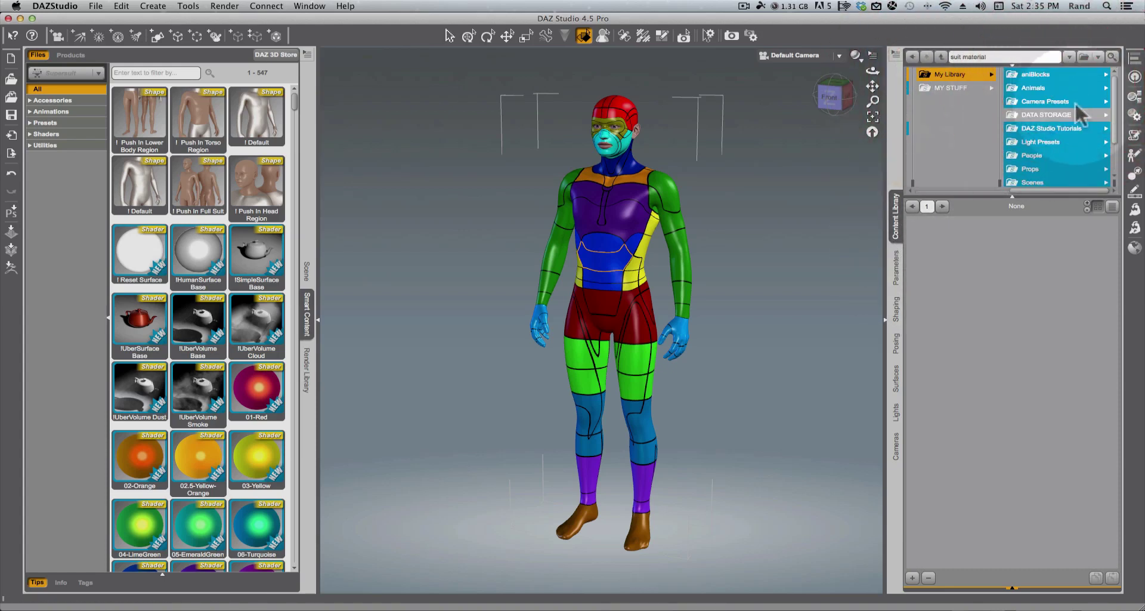
pyautogui.click(1032, 156)
pyautogui.click(1067, 75)
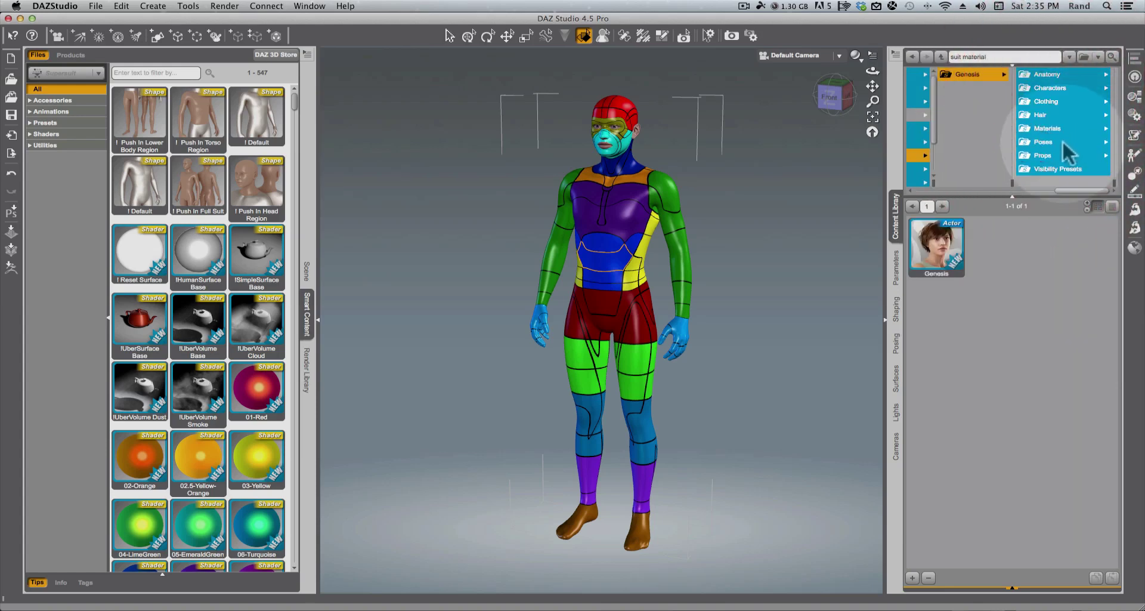
pyautogui.click(1056, 102)
pyautogui.click(1060, 156)
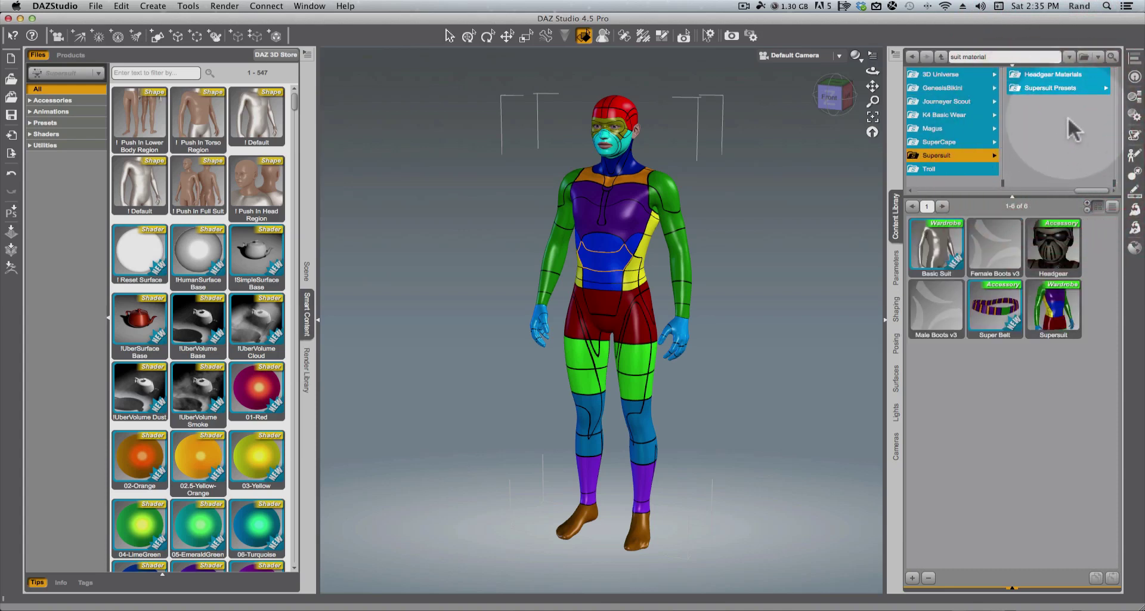
pyautogui.click(1059, 87)
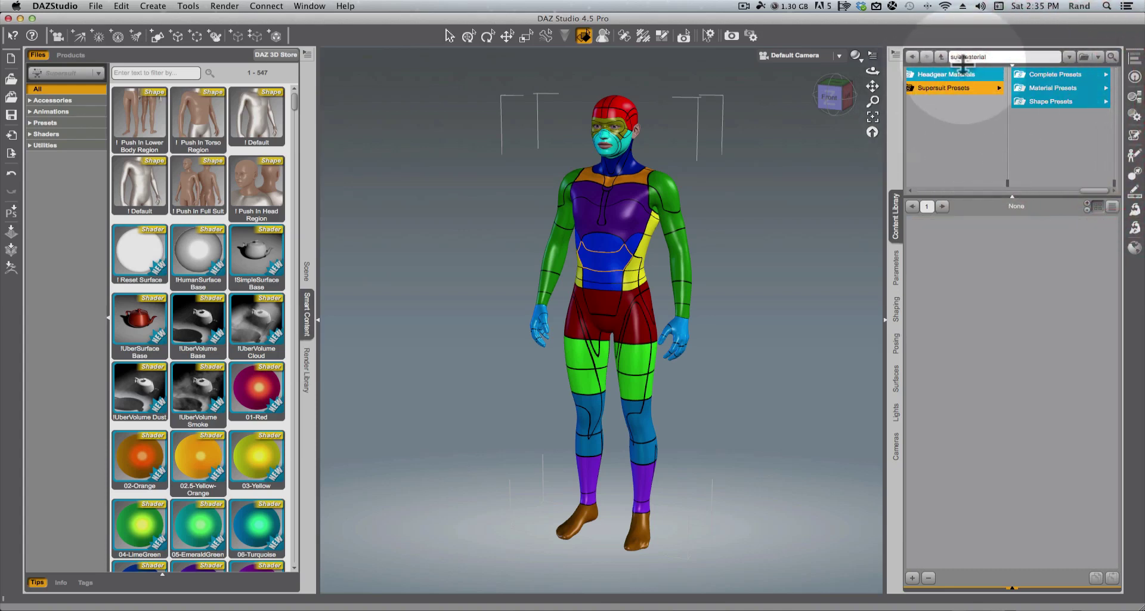
pyautogui.click(1040, 100)
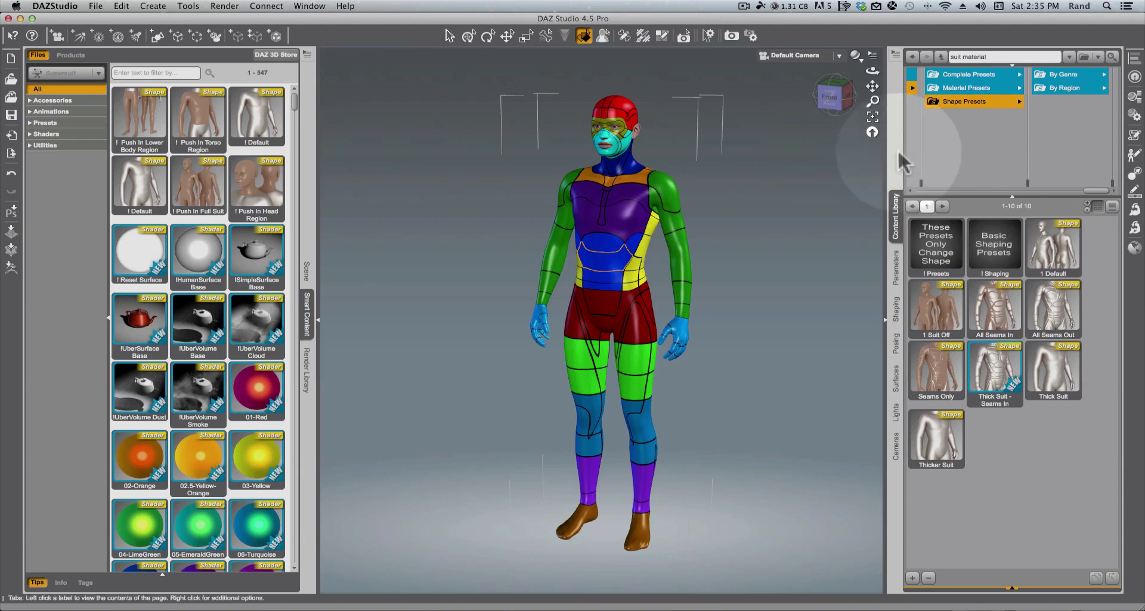
pyautogui.scroll(3, 748, 198)
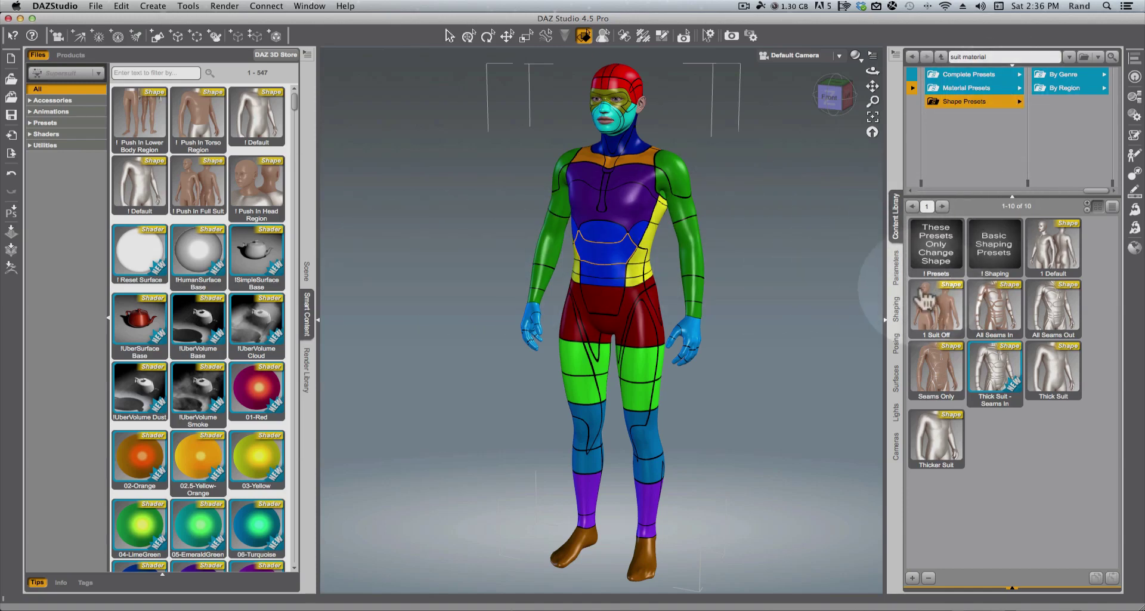
pyautogui.moveTo(926, 295); pyautogui.dragTo(54, 128)
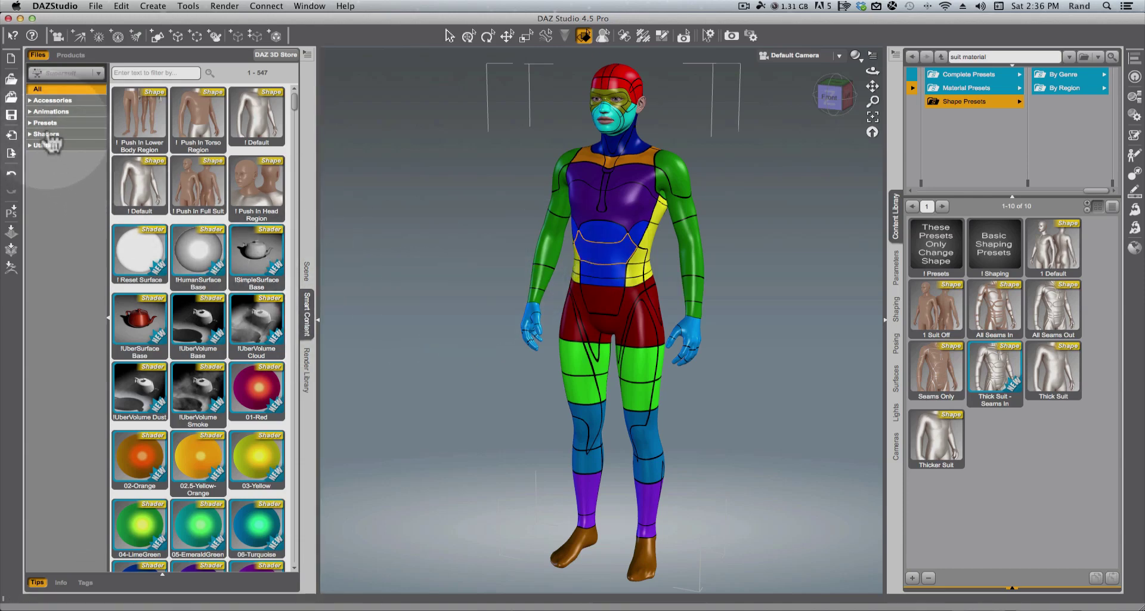
# Step: Narrow Smart Content to Presets > Morphs > General, listing nine Supersuit shape presets
pyautogui.click(28, 122)
pyautogui.click(36, 156)
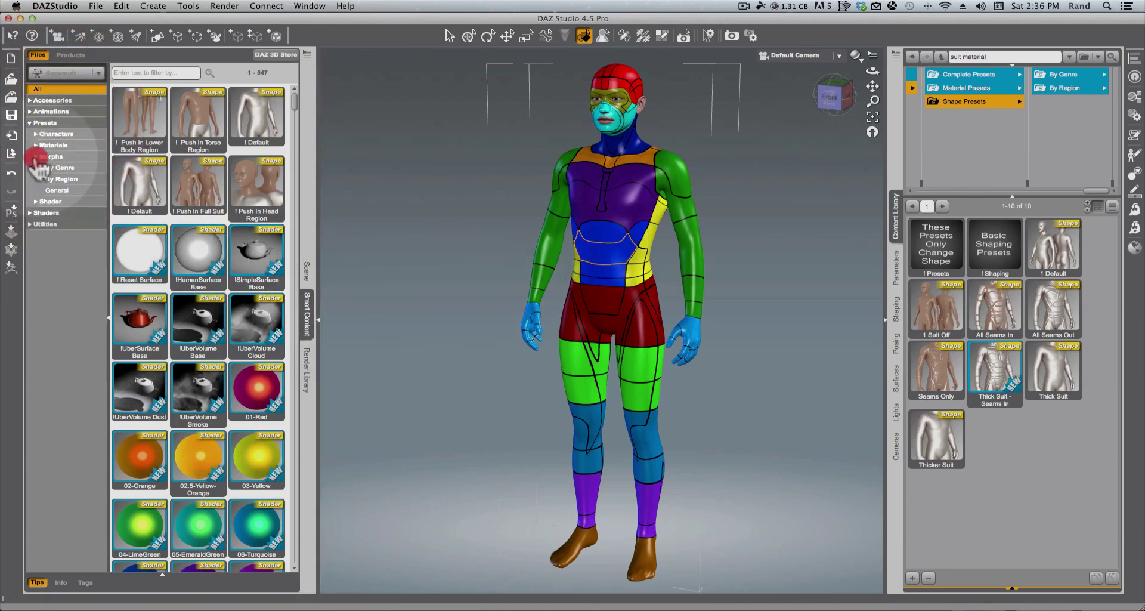
pyautogui.click(49, 190)
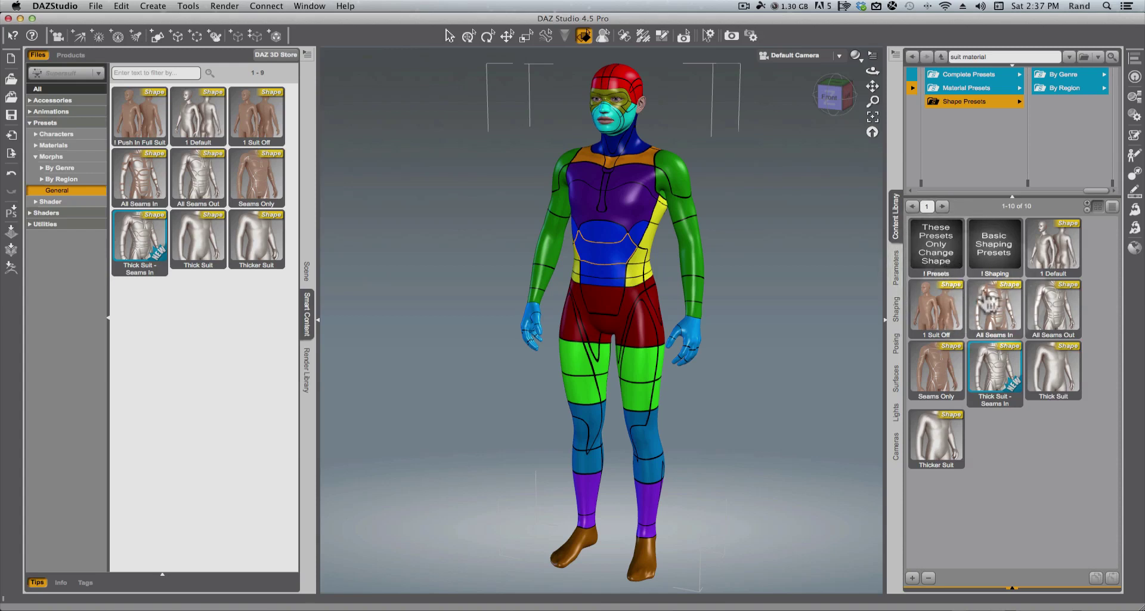
# Step: Apply the All Seams Out shape preset to the suit and view it from front and side
pyautogui.moveTo(1059, 332); pyautogui.dragTo(716, 280)
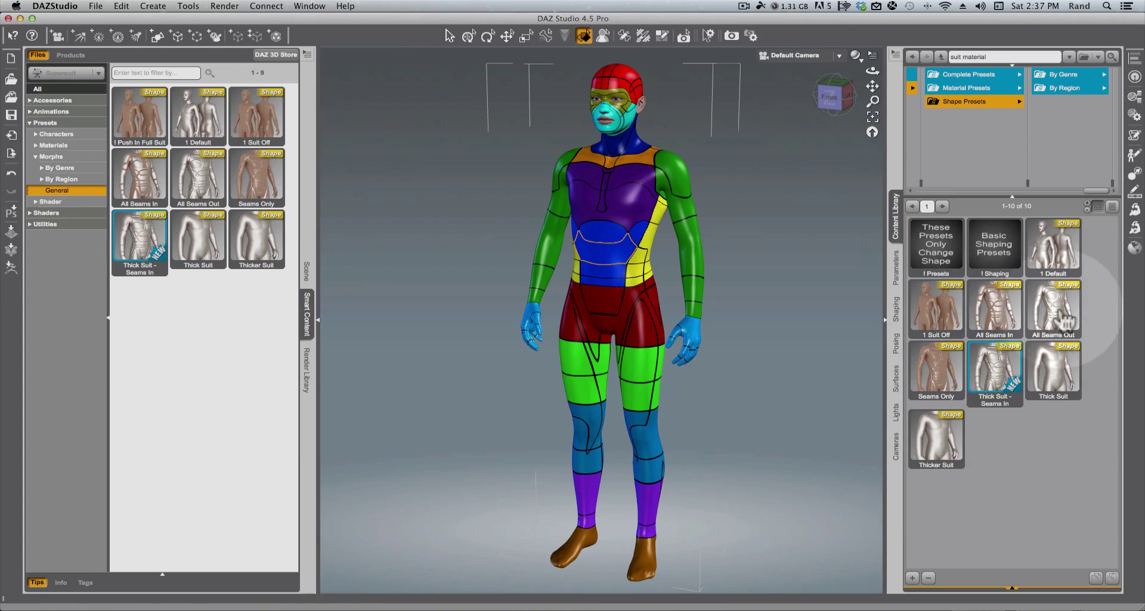
pyautogui.doubleClick(1061, 316)
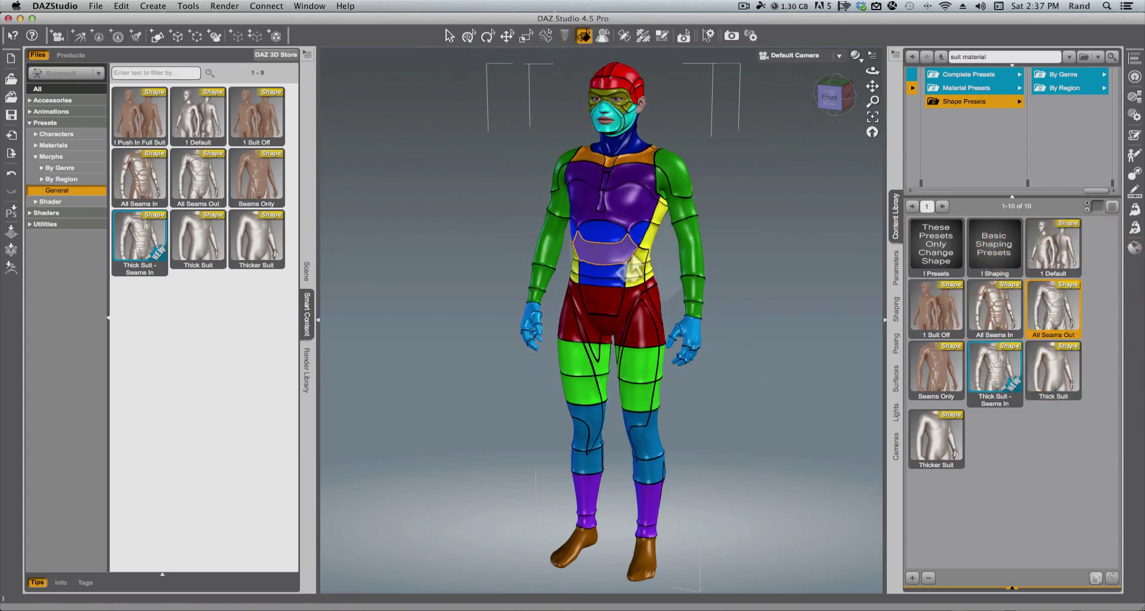
pyautogui.click(833, 111)
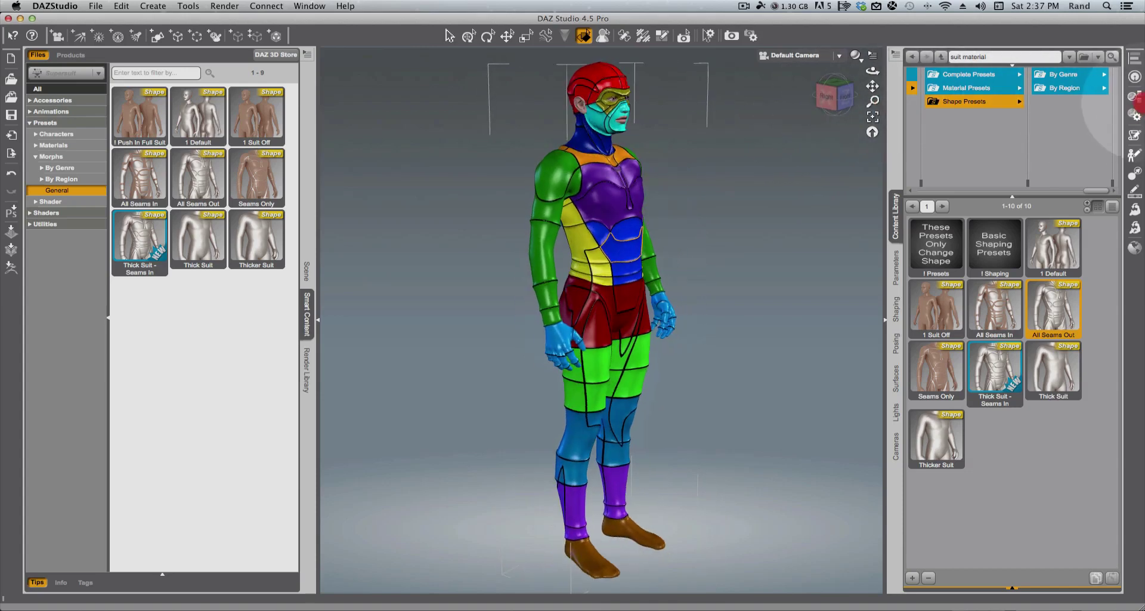
pyautogui.moveTo(760, 6); pyautogui.dragTo(744, 88)
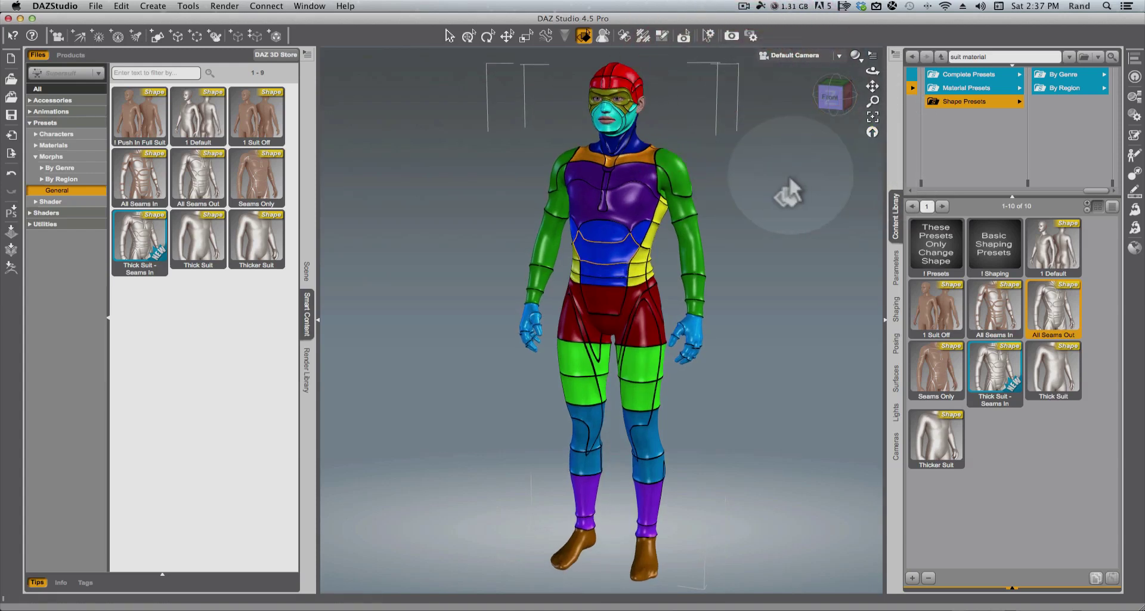
# Step: Apply All Seams In and inspect the exposed seams from several angles, ending in front view
pyautogui.doubleClick(993, 306)
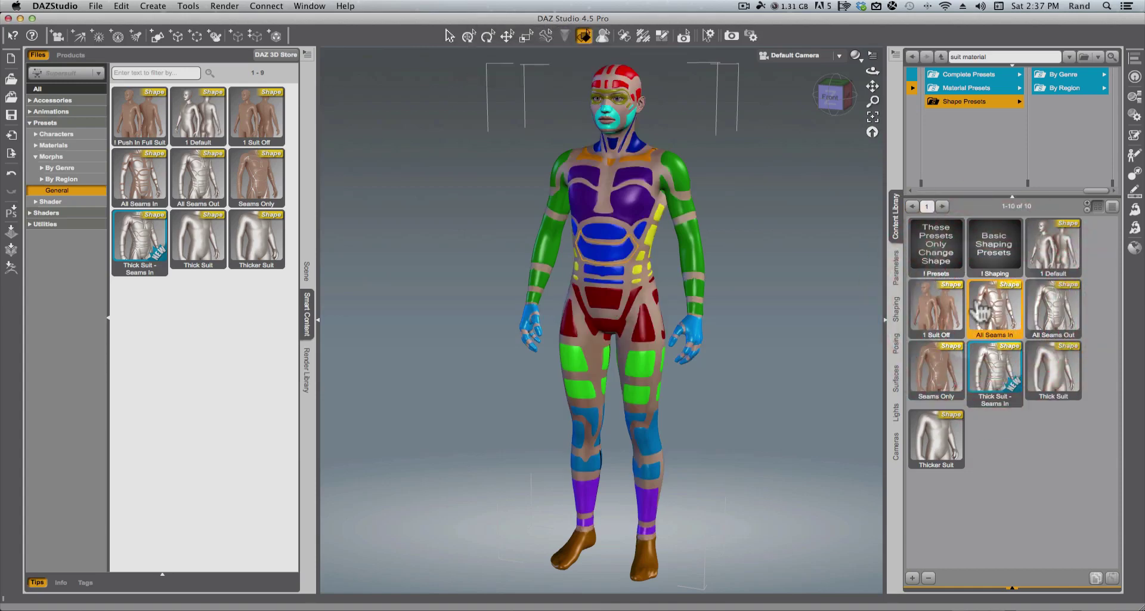
pyautogui.moveTo(872, 71); pyautogui.dragTo(1136, 90)
pyautogui.scroll(5, 736, 149)
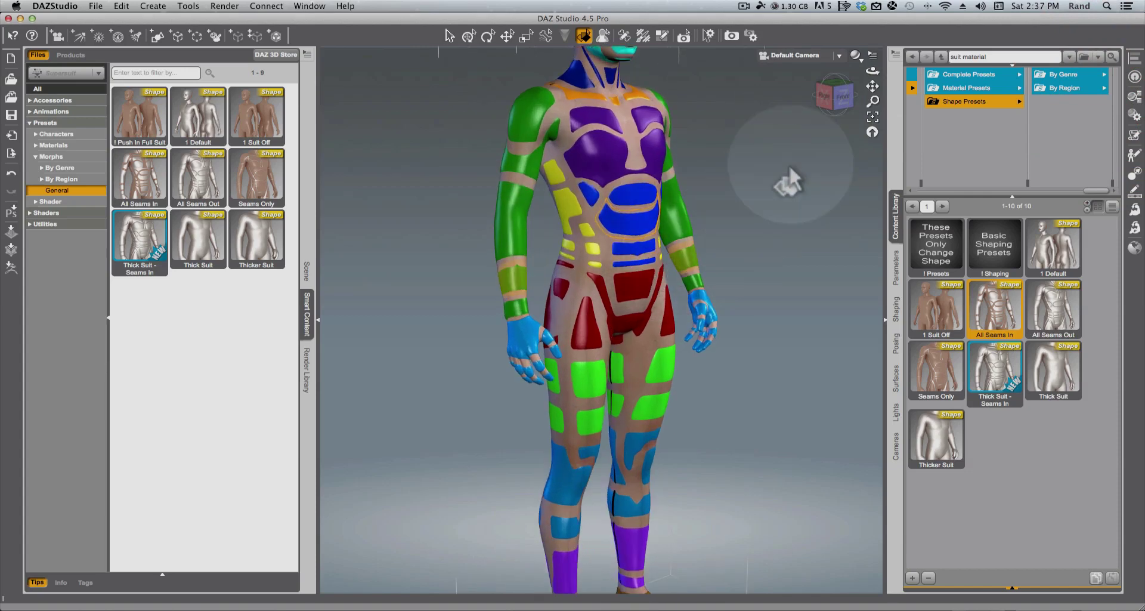
pyautogui.moveTo(834, 107); pyautogui.dragTo(752, 193)
pyautogui.moveTo(12, 134); pyautogui.dragTo(812, 130)
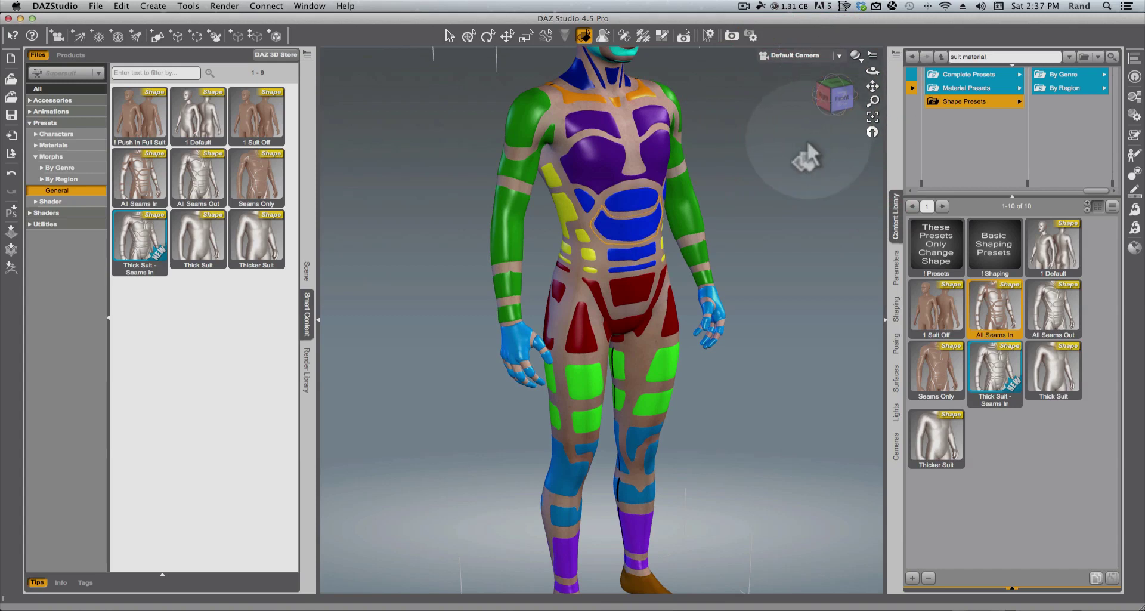
pyautogui.scroll(-5, 796, 150)
pyautogui.moveTo(796, 150); pyautogui.dragTo(796, 149)
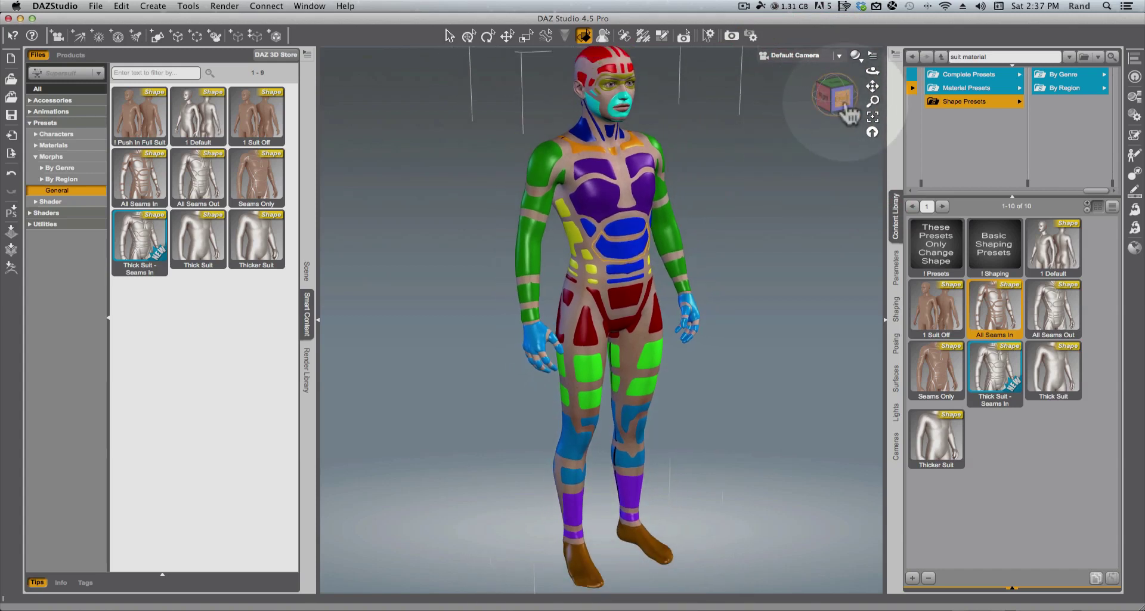
pyautogui.click(844, 107)
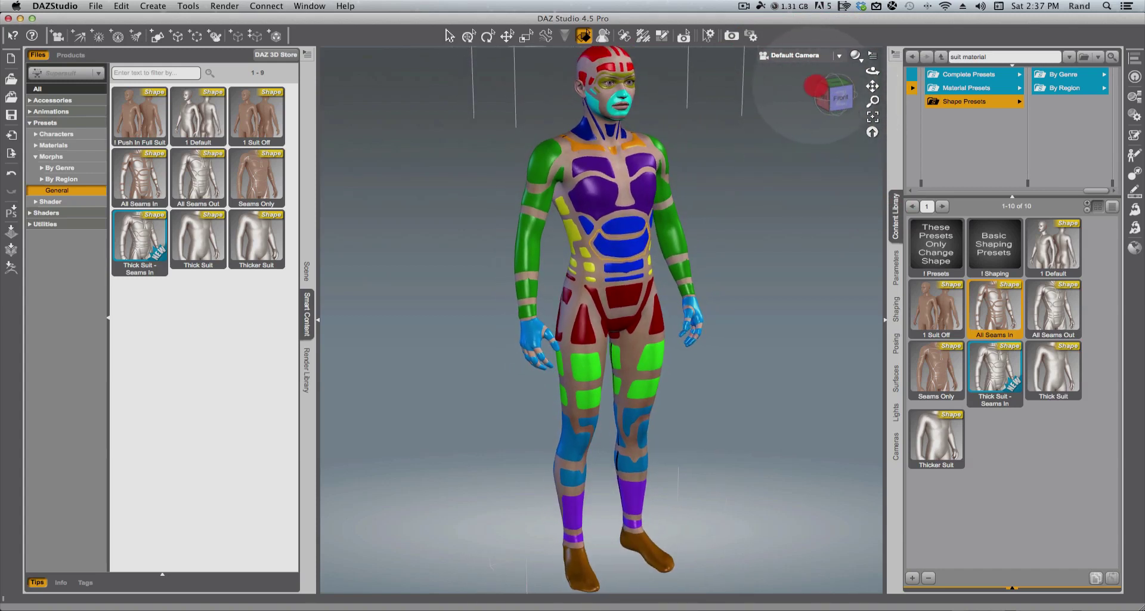
# Step: Set the diffuse colour of all Supersuit surfaces to blue 0, 115, 255
pyautogui.click(594, 220)
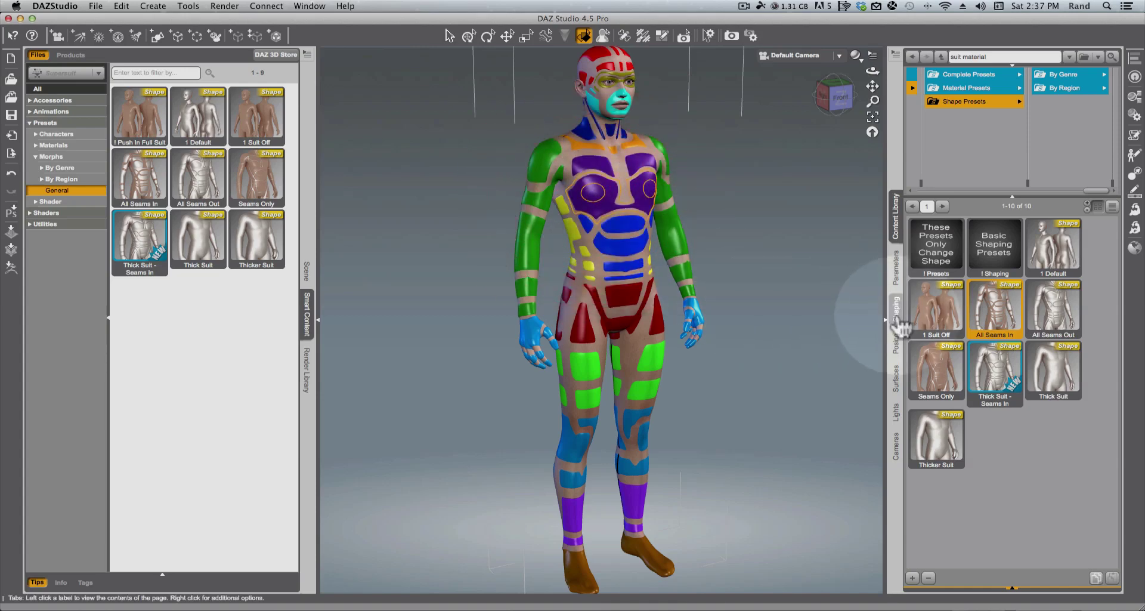
pyautogui.click(896, 378)
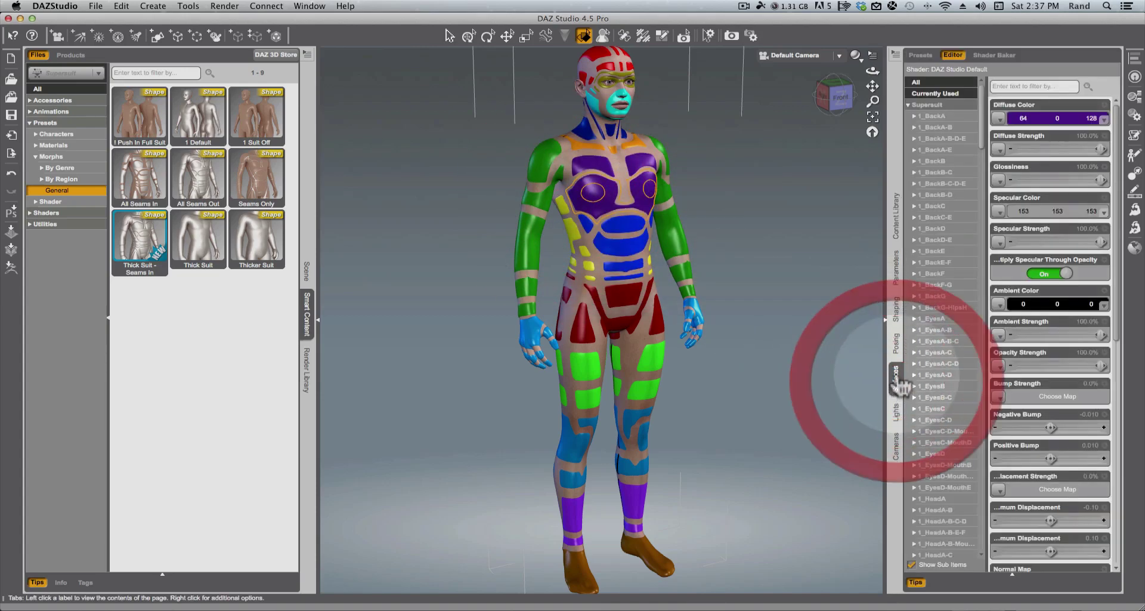
pyautogui.click(923, 108)
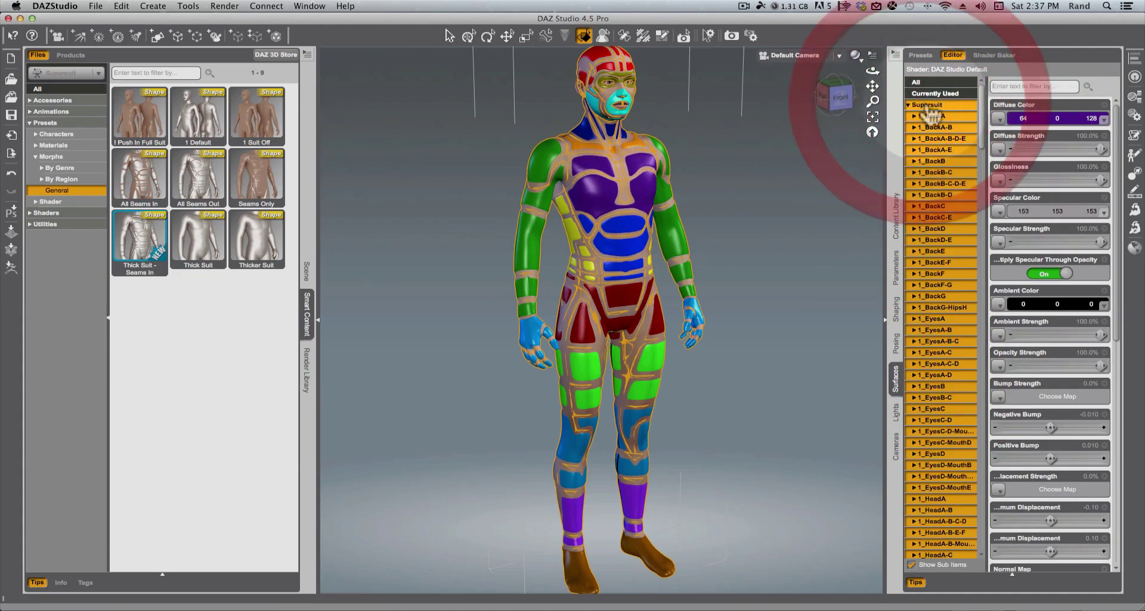
pyautogui.click(1024, 117)
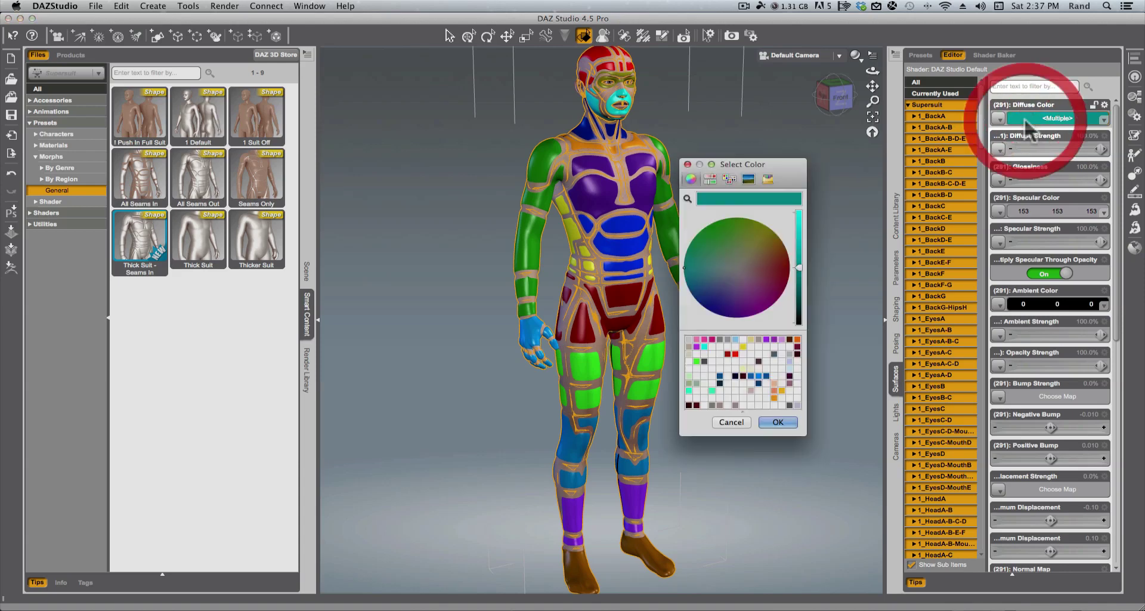
pyautogui.click(759, 377)
pyautogui.click(777, 422)
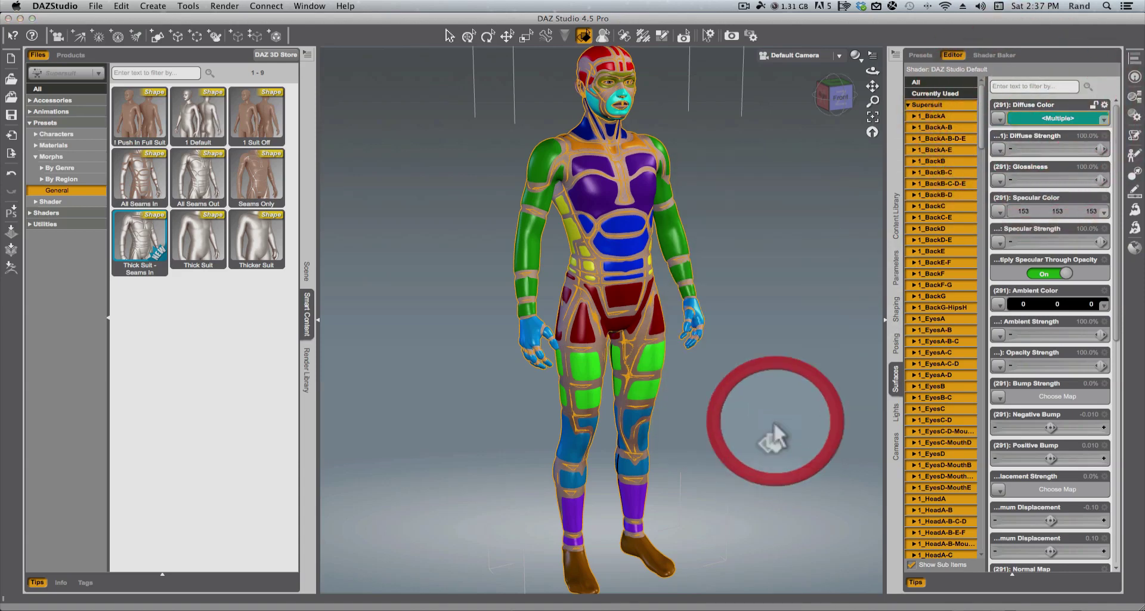
# Step: Deselect the suit, orbit slightly, and reselect the suit surface on the chest
pyautogui.click(820, 179)
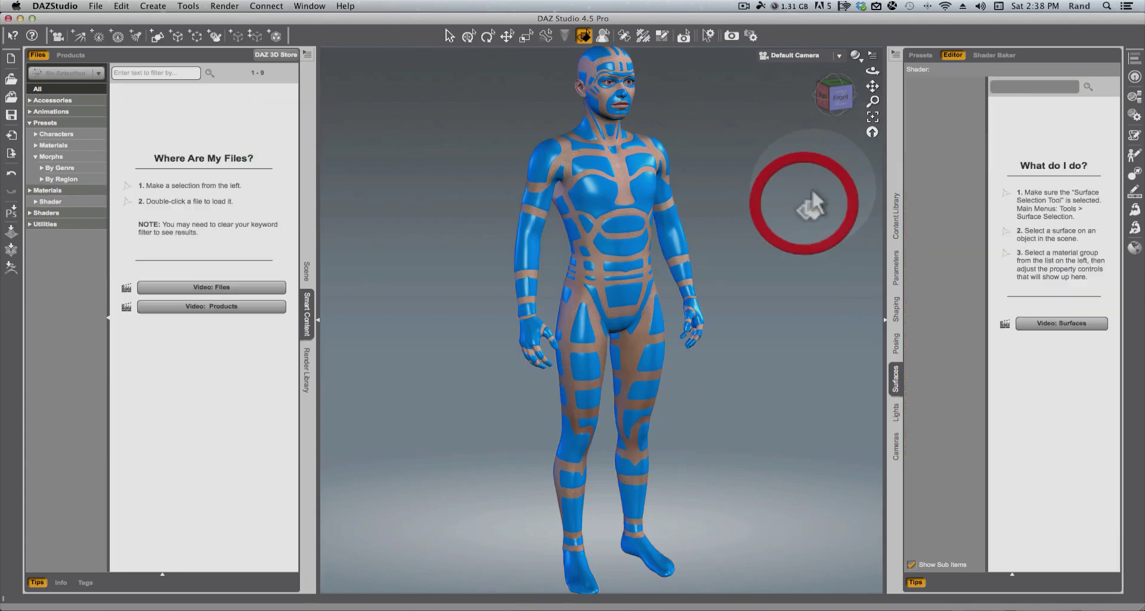
pyautogui.moveTo(838, 111)
pyautogui.mouseDown()
pyautogui.moveTo(614, 123)
pyautogui.moveTo(459, 97)
pyautogui.moveTo(754, 106)
pyautogui.moveTo(834, 97)
pyautogui.moveTo(874, 115)
pyautogui.mouseUp()
pyautogui.click(625, 200)
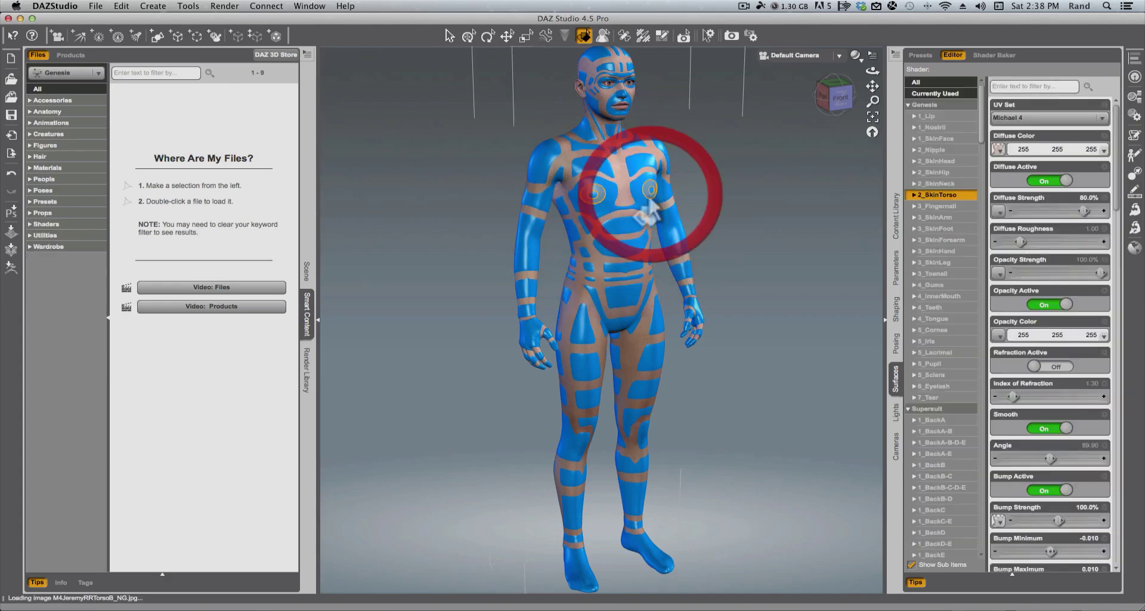
pyautogui.click(631, 195)
pyautogui.click(645, 209)
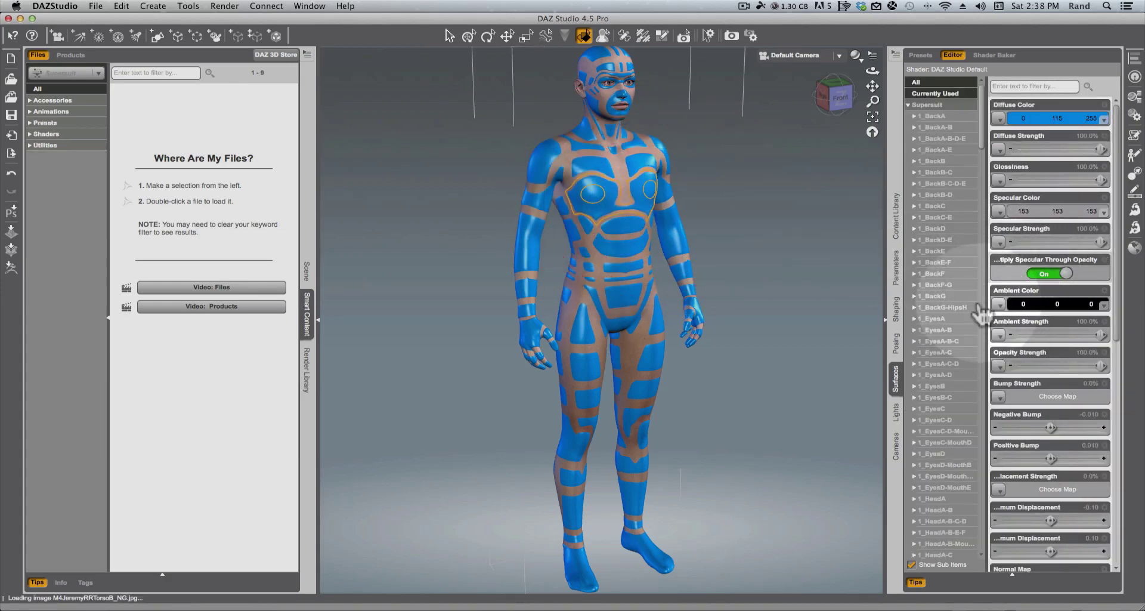
# Step: From the Shape Presets library, apply 1 Default, then Thick Suit and Thicker Suit
pyautogui.click(895, 222)
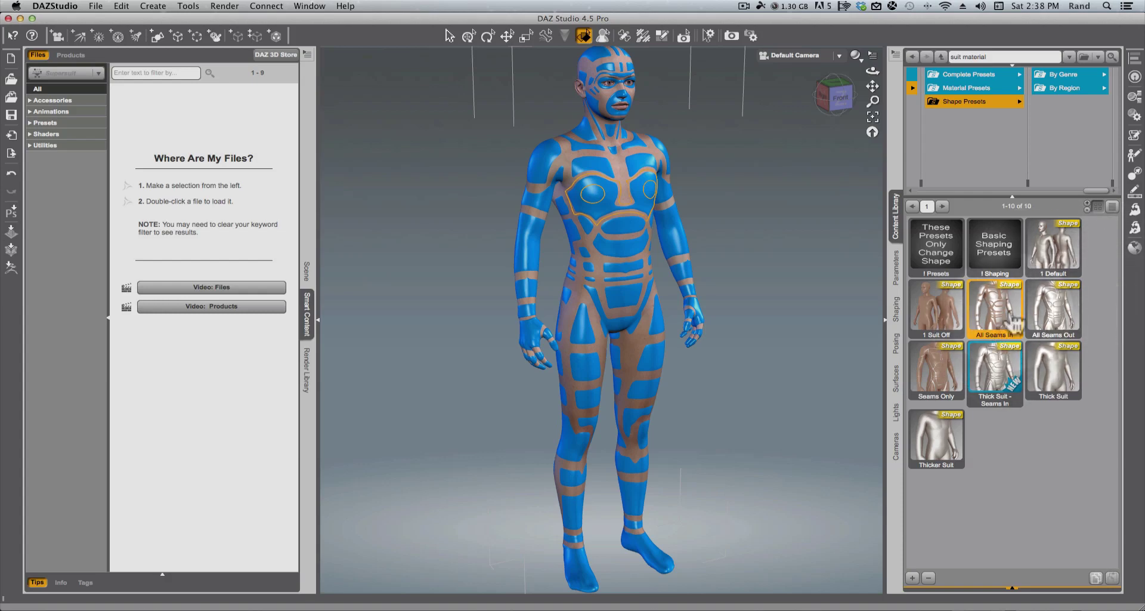
pyautogui.doubleClick(1057, 259)
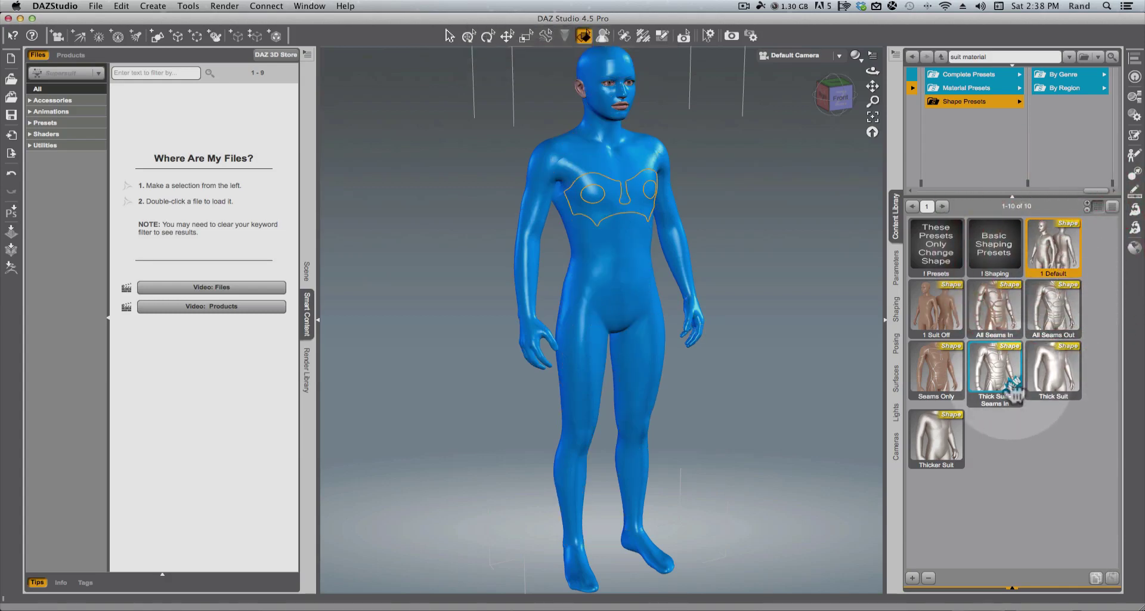
pyautogui.doubleClick(1056, 379)
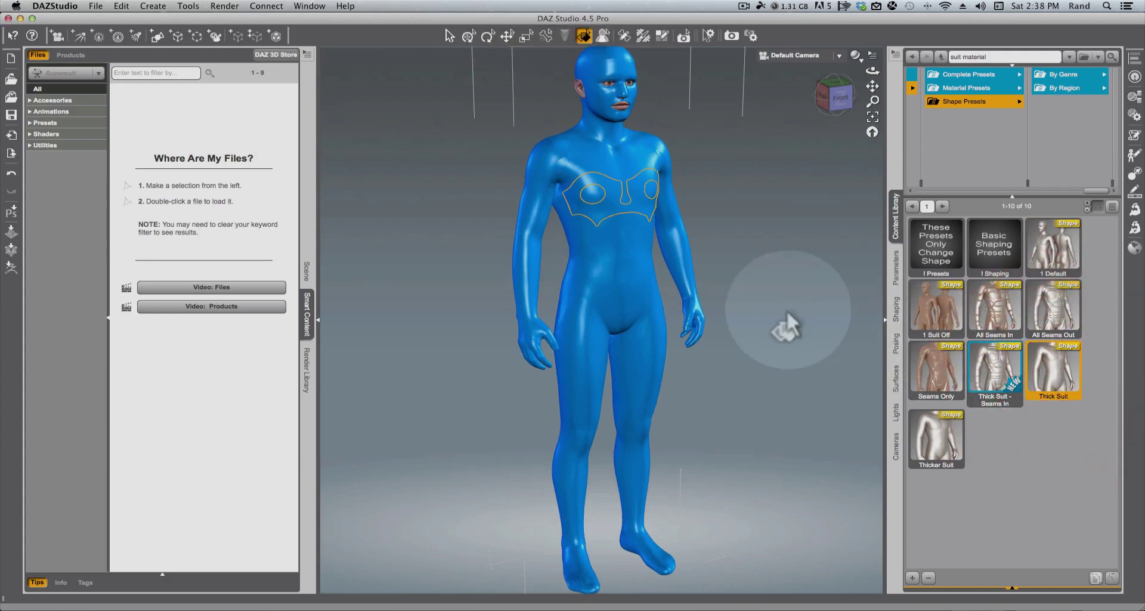
pyautogui.doubleClick(948, 441)
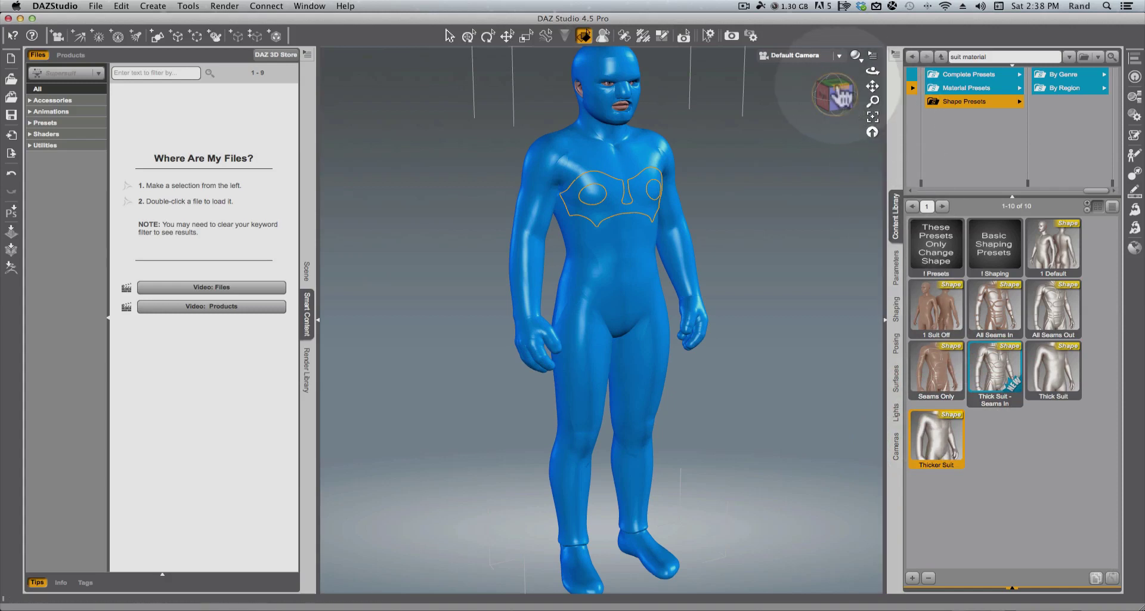
pyautogui.click(791, 69)
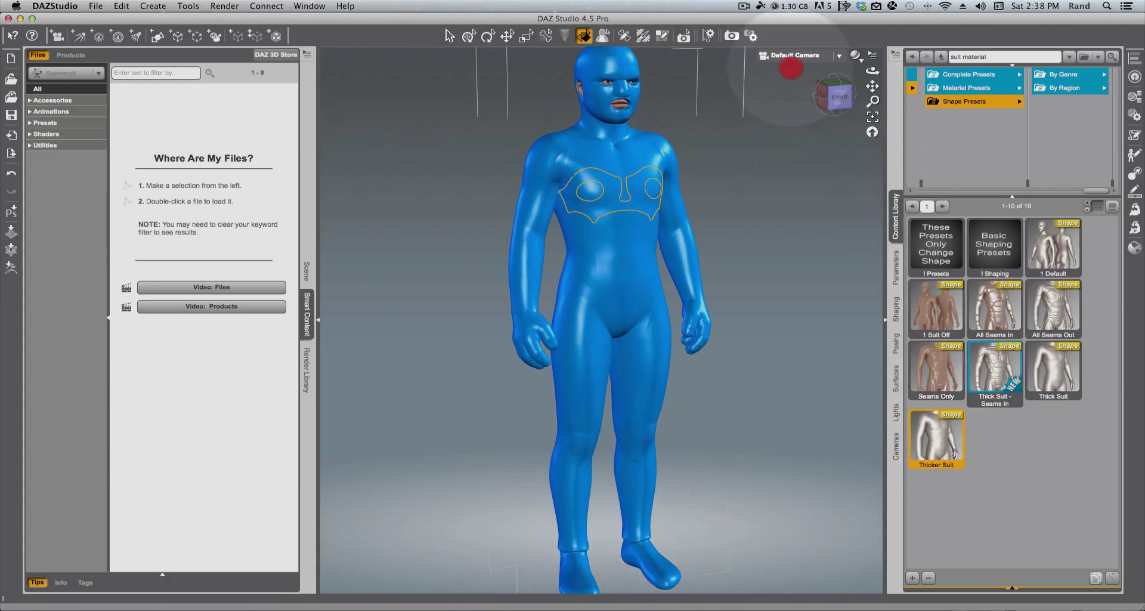
# Step: Try All Seams Out, Thick Suit - Seams In, Seams Only and 1 Suit Off, then restore 1 Default
pyautogui.doubleClick(1061, 325)
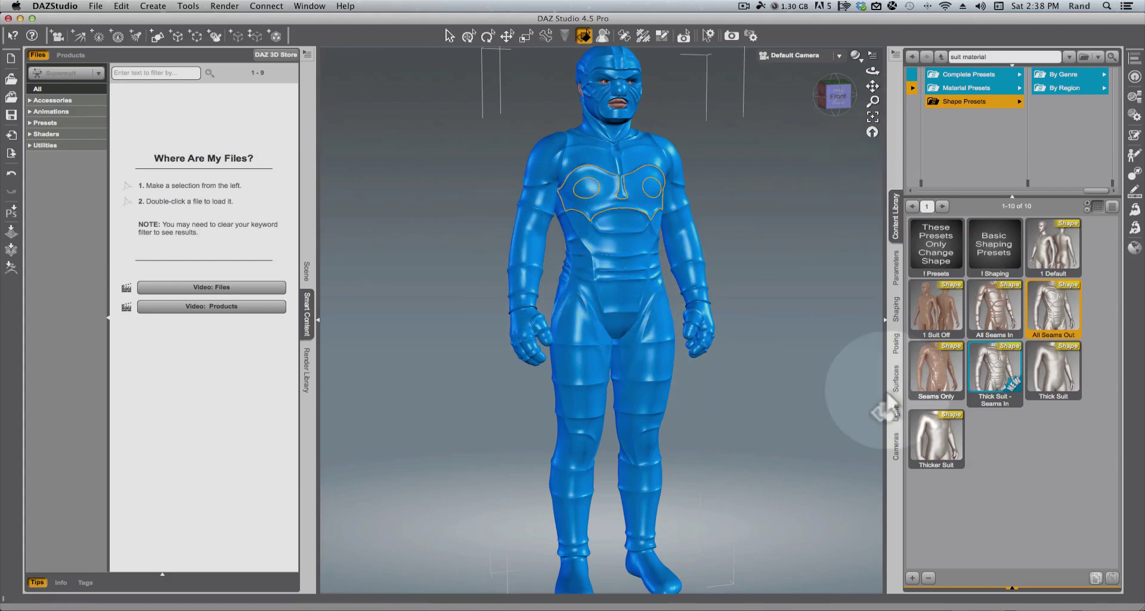
pyautogui.doubleClick(993, 377)
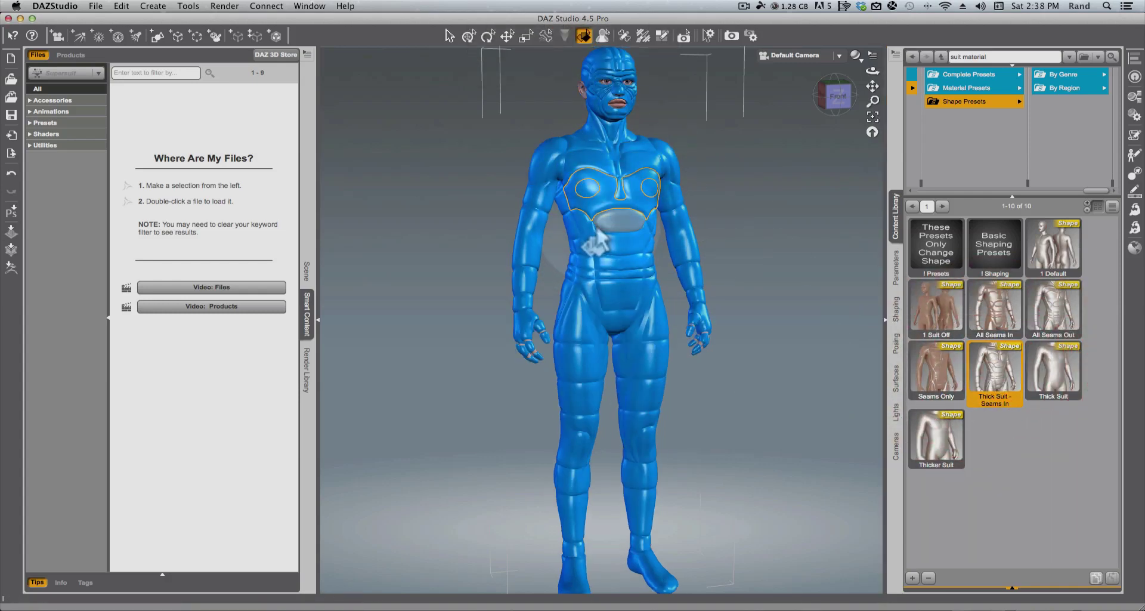
pyautogui.moveTo(841, 107); pyautogui.dragTo(900, 102)
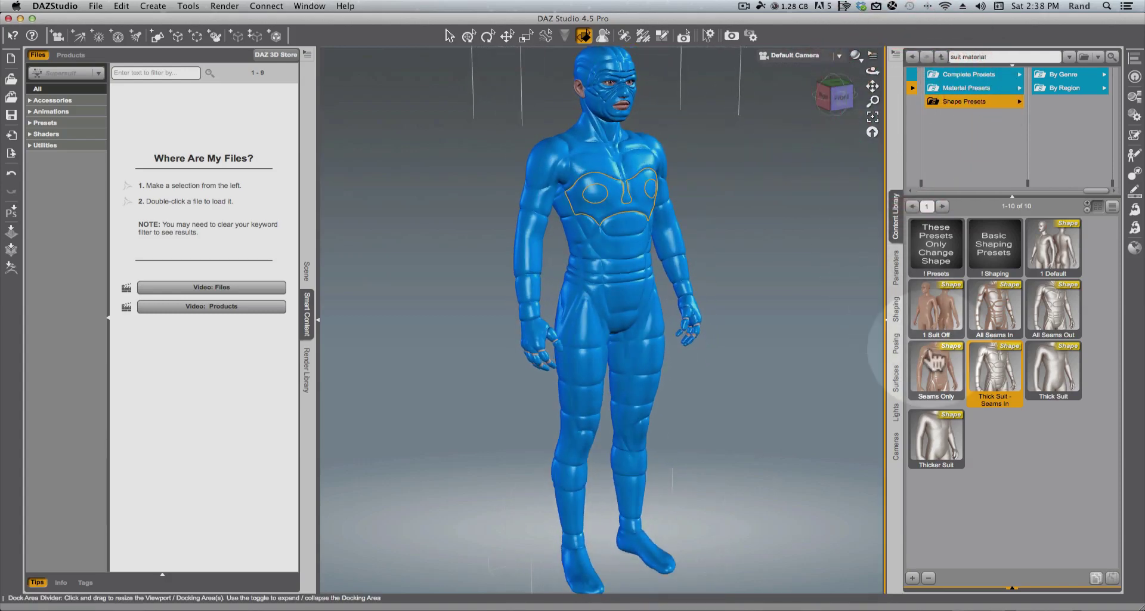
pyautogui.doubleClick(946, 373)
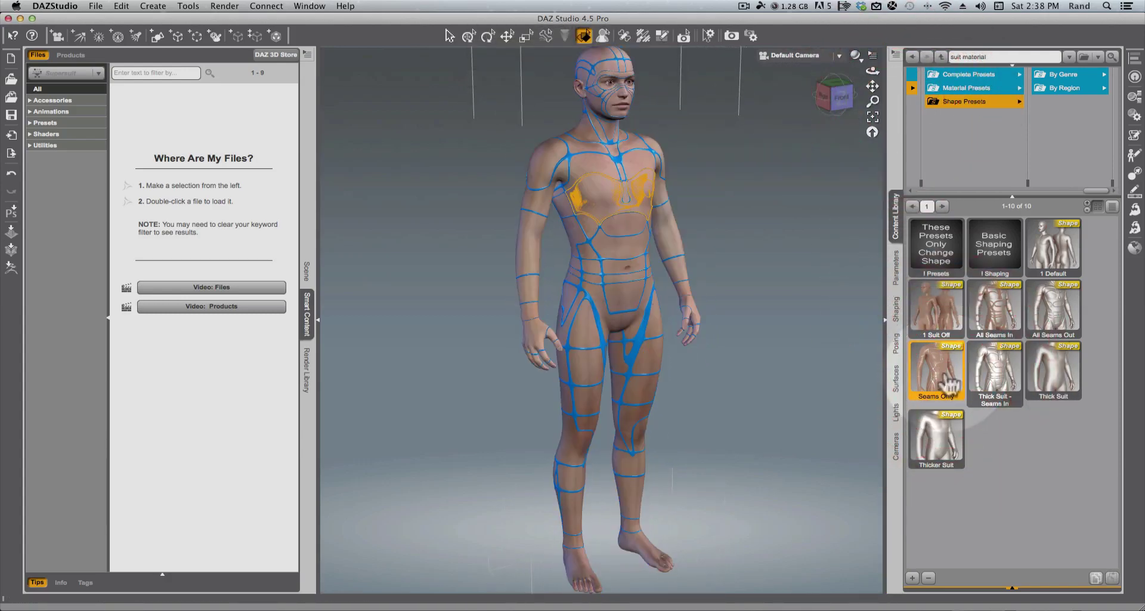
pyautogui.doubleClick(929, 317)
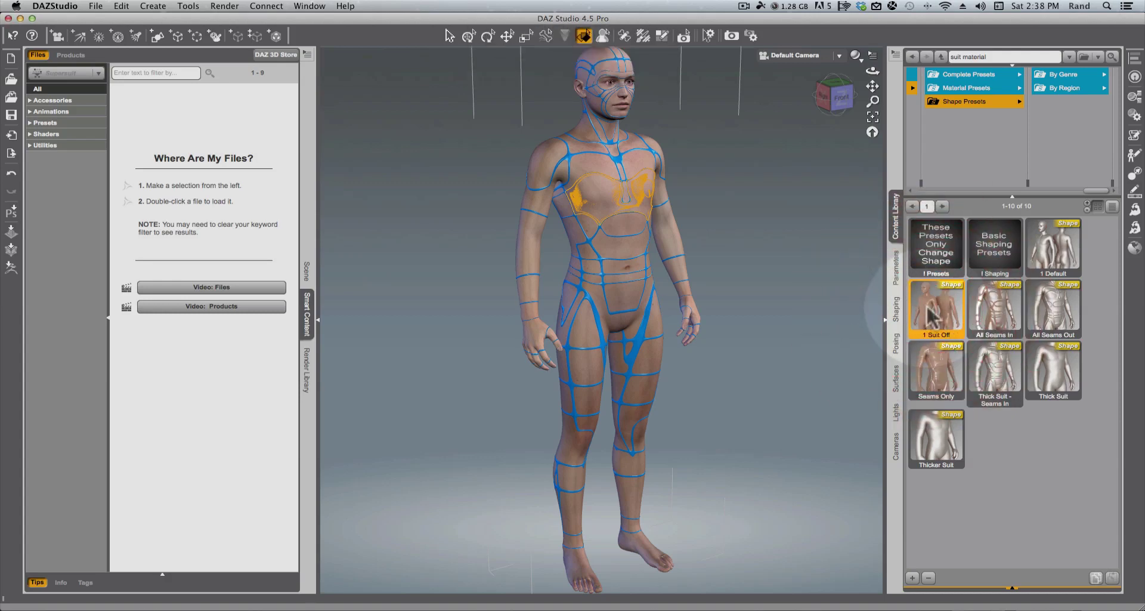
pyautogui.doubleClick(1053, 272)
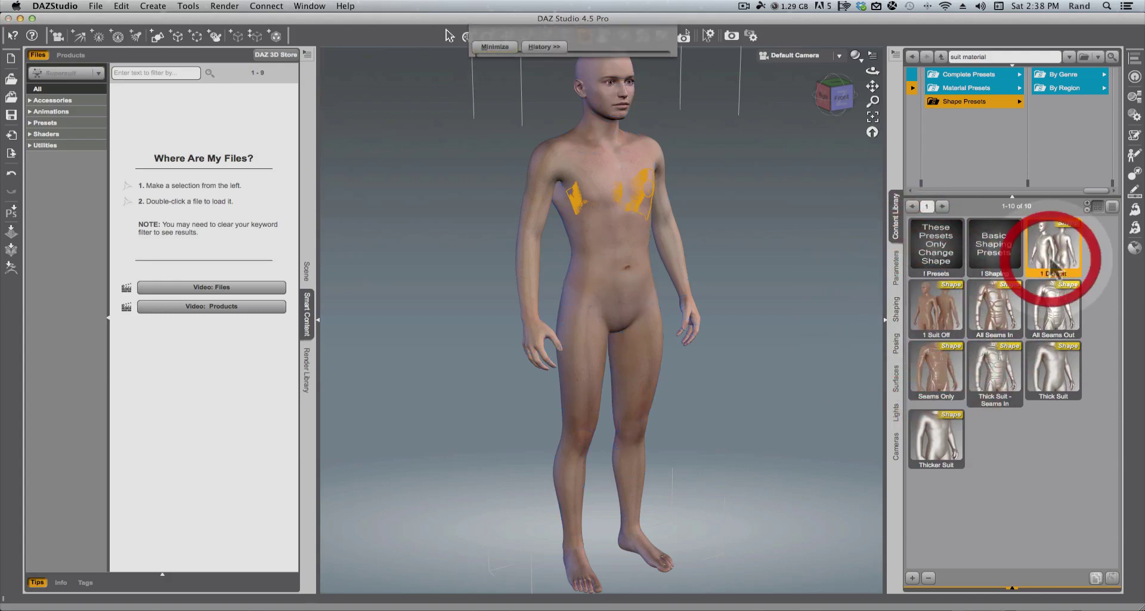
pyautogui.click(840, 106)
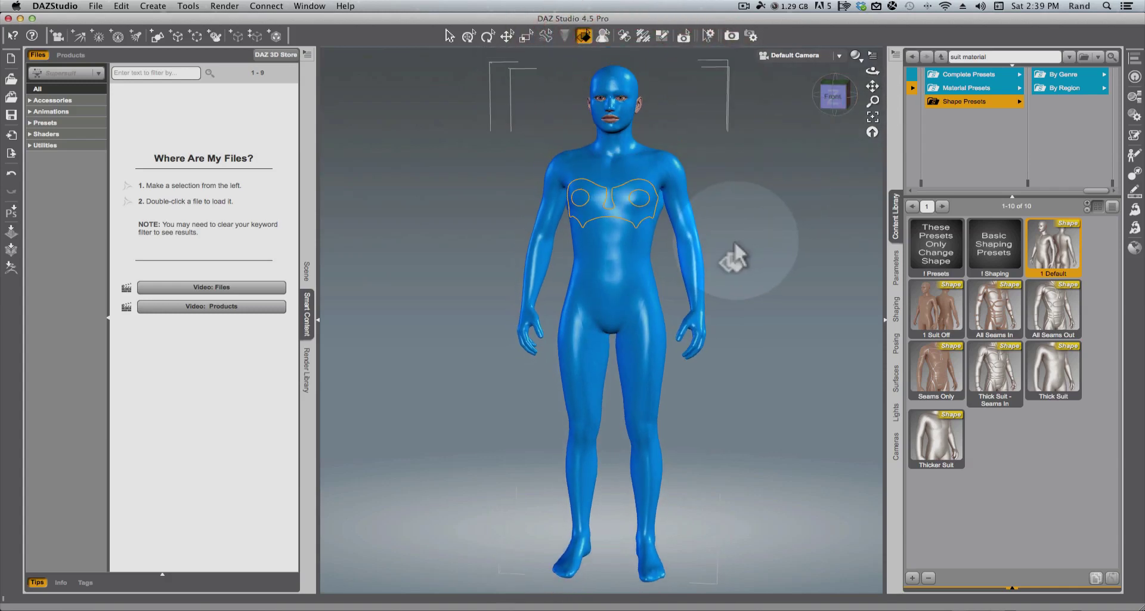
# Step: Browse By Region presets for Full Body and Head and Face, ending on the 21 Upper Body presets
pyautogui.click(832, 100)
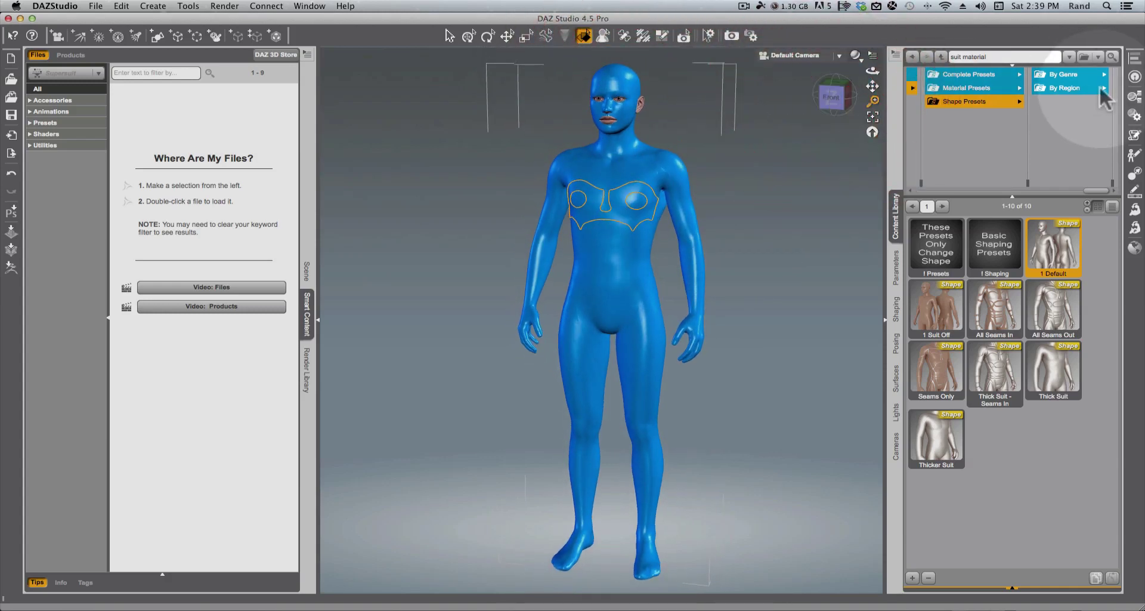
pyautogui.click(1062, 88)
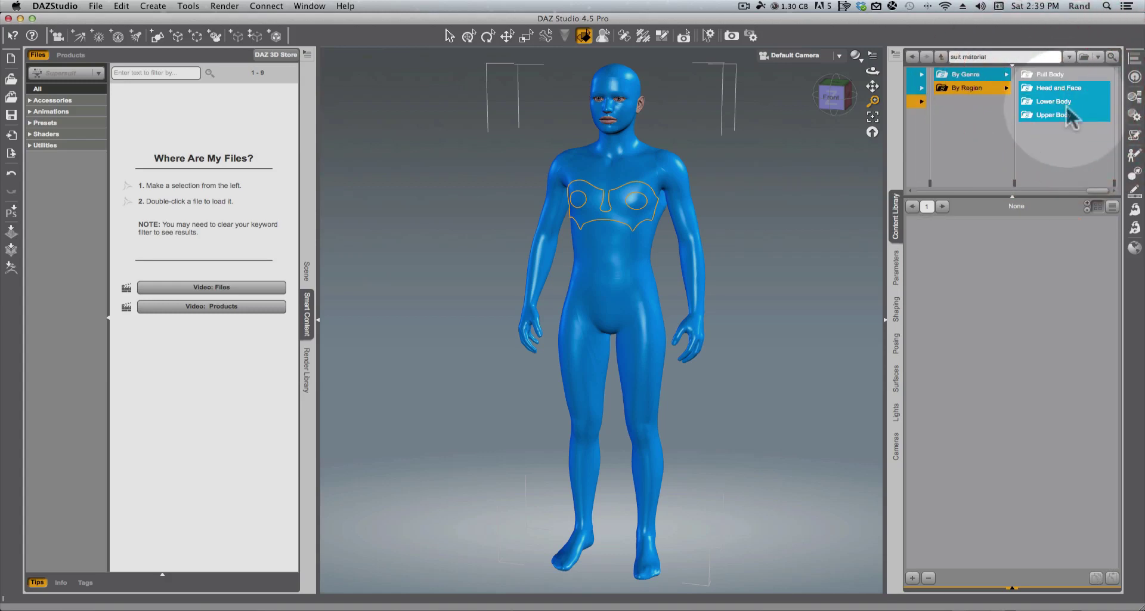
pyautogui.click(1054, 73)
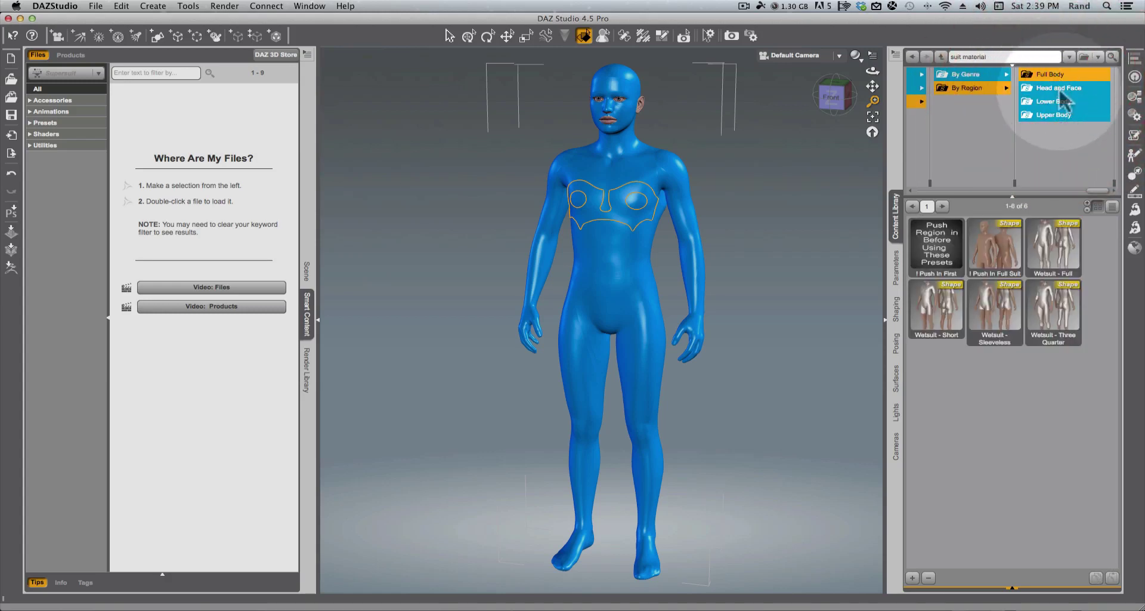
pyautogui.click(1059, 88)
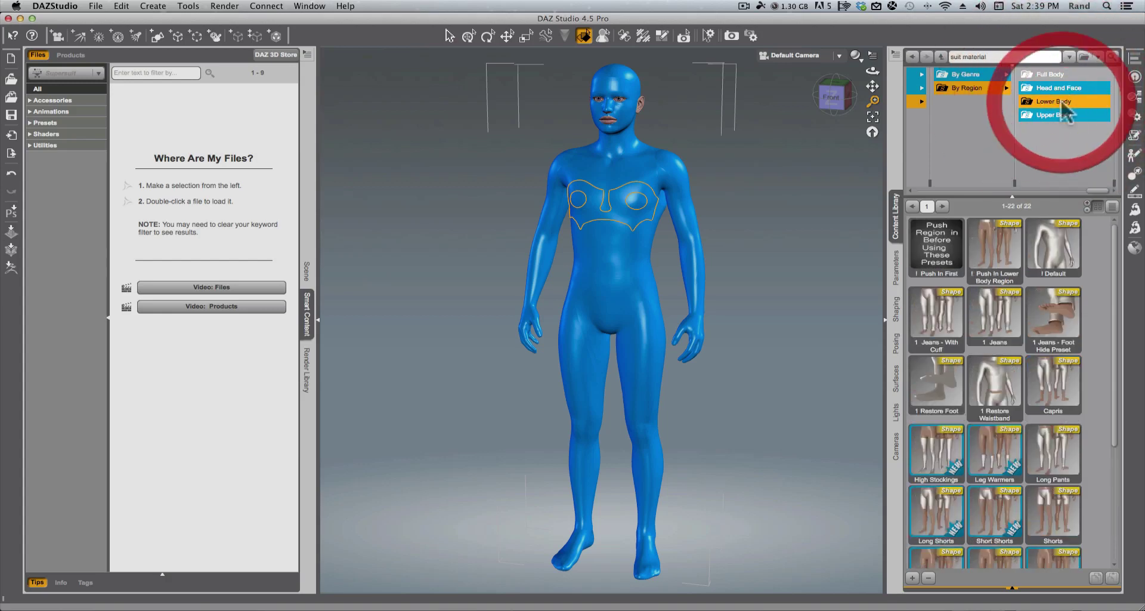
pyautogui.click(1057, 114)
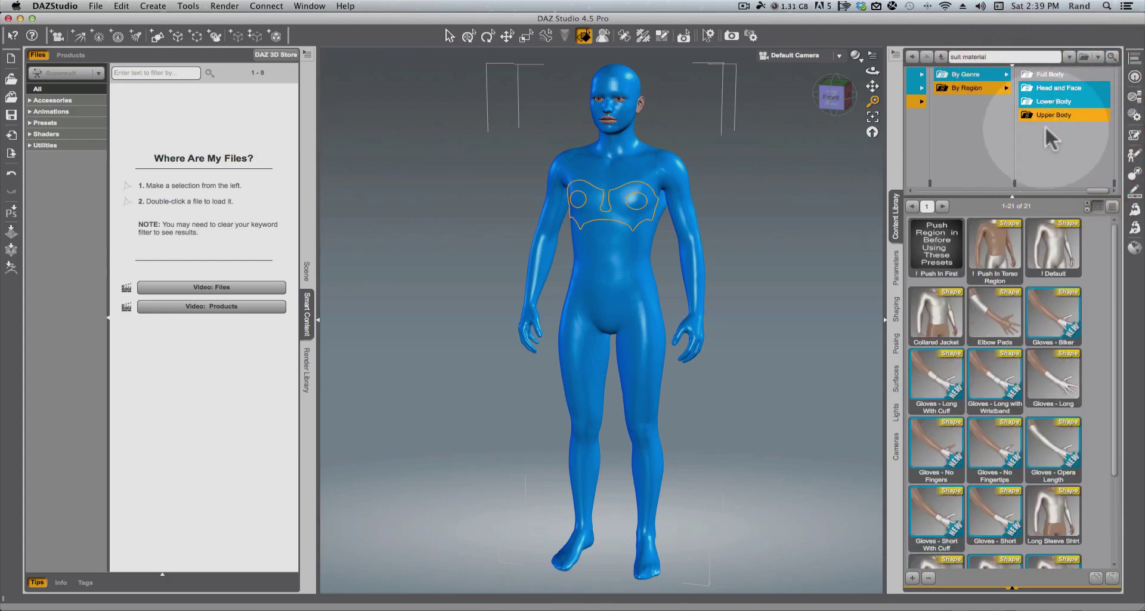
pyautogui.scroll(-3, 1026, 298)
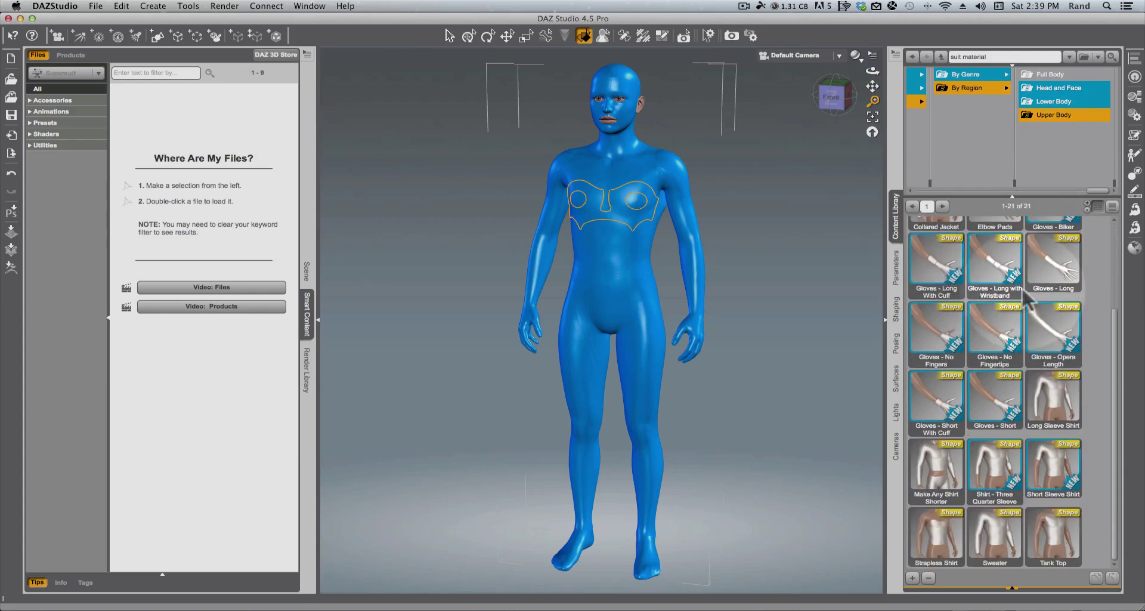
pyautogui.scroll(3, 1027, 295)
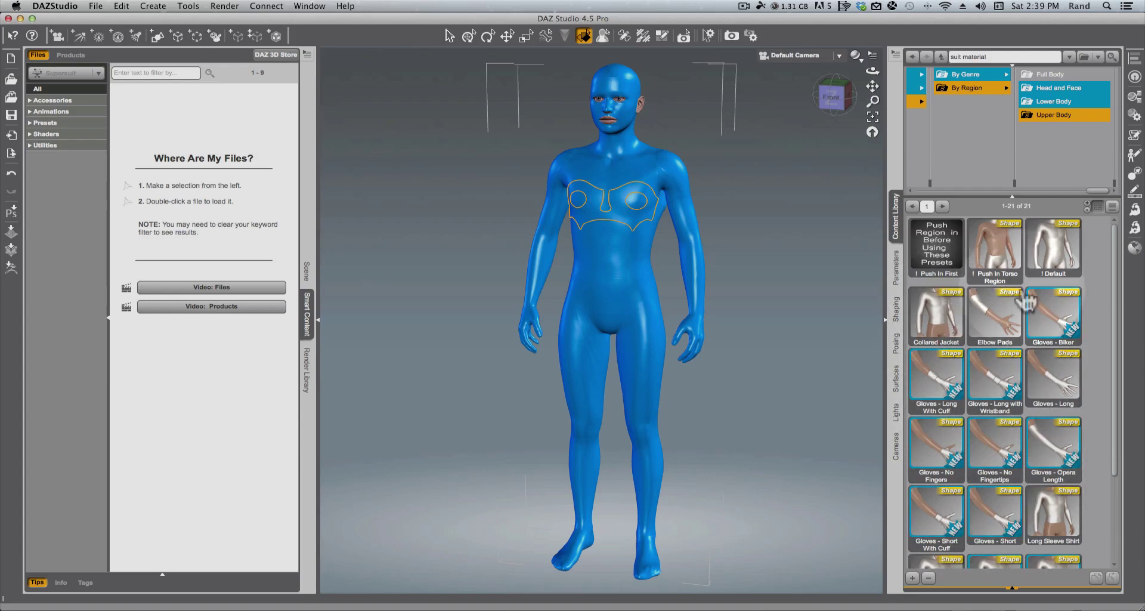
# Step: Apply Push In Torso Region, then the Strapless Shirt preset to the suit top
pyautogui.moveTo(837, 107); pyautogui.dragTo(813, 102)
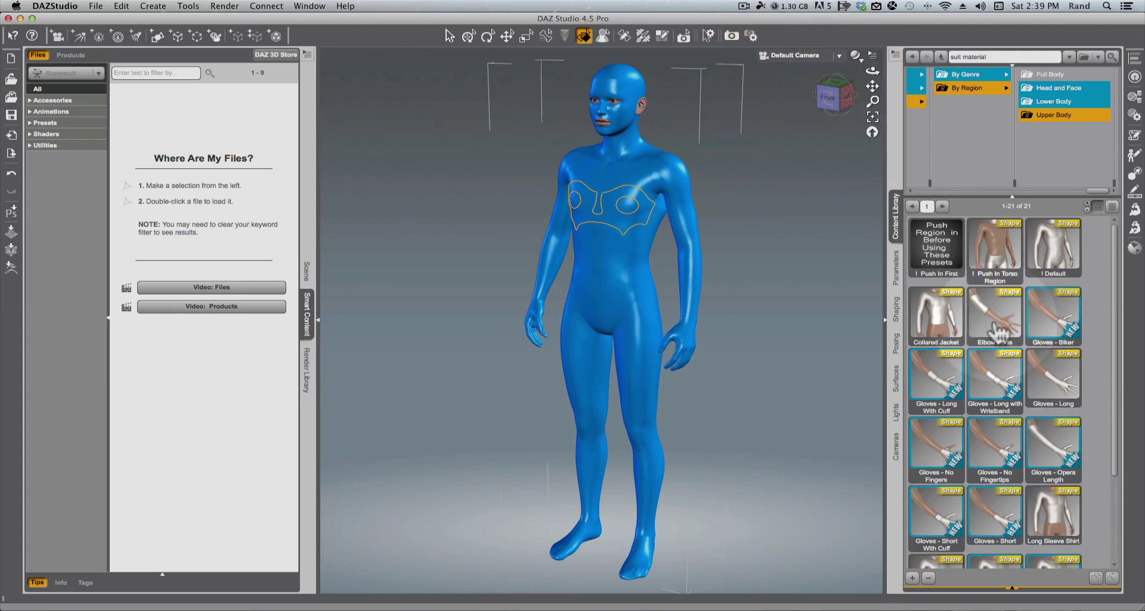
pyautogui.doubleClick(993, 253)
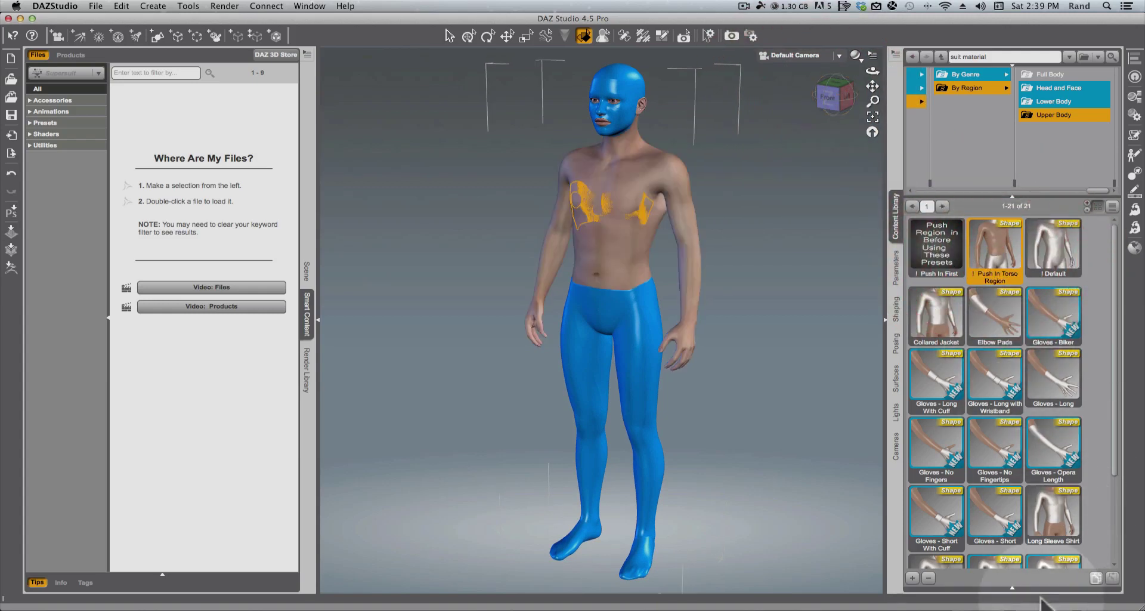
pyautogui.scroll(-3, 1002, 524)
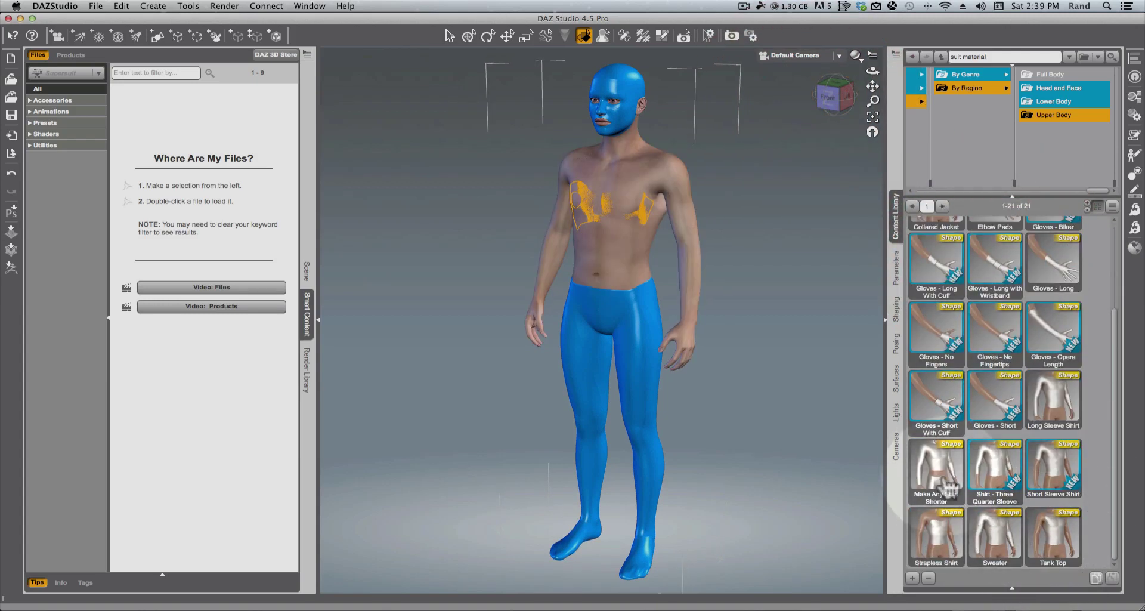
pyautogui.click(962, 543)
pyautogui.doubleClick(941, 539)
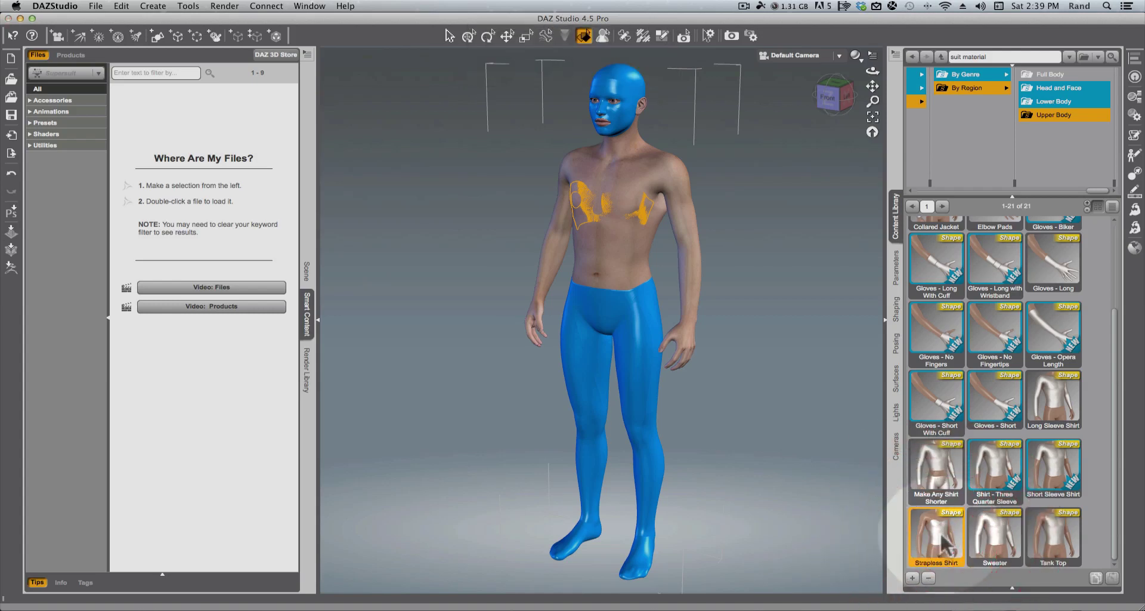
# Step: Try glove presets, settling on long gloves with wristbands, then list the Lower Body presets
pyautogui.click(937, 547)
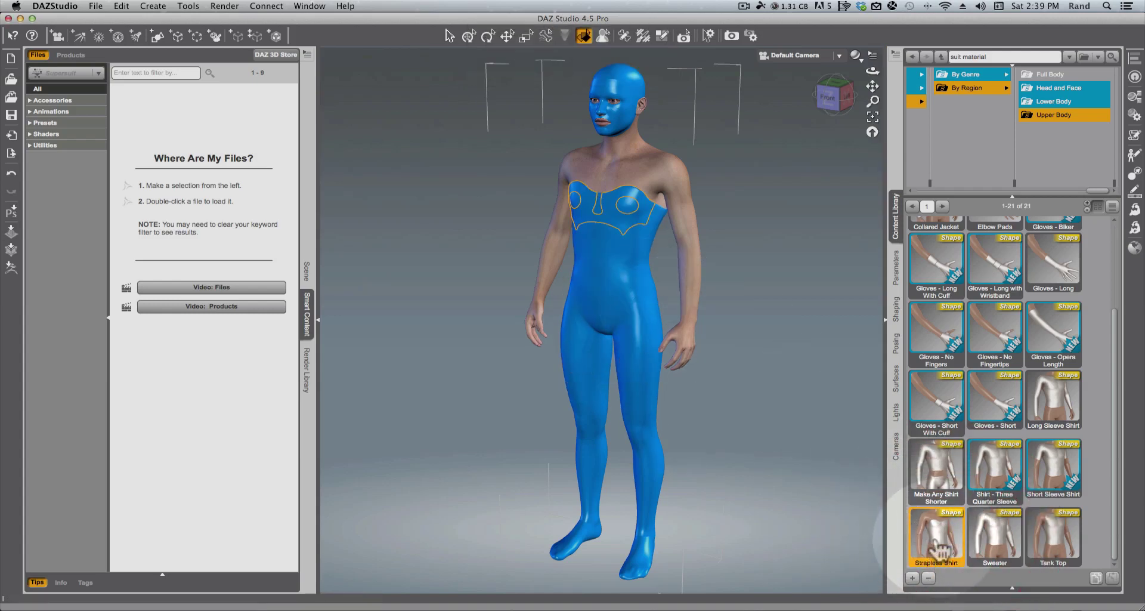
pyautogui.click(937, 409)
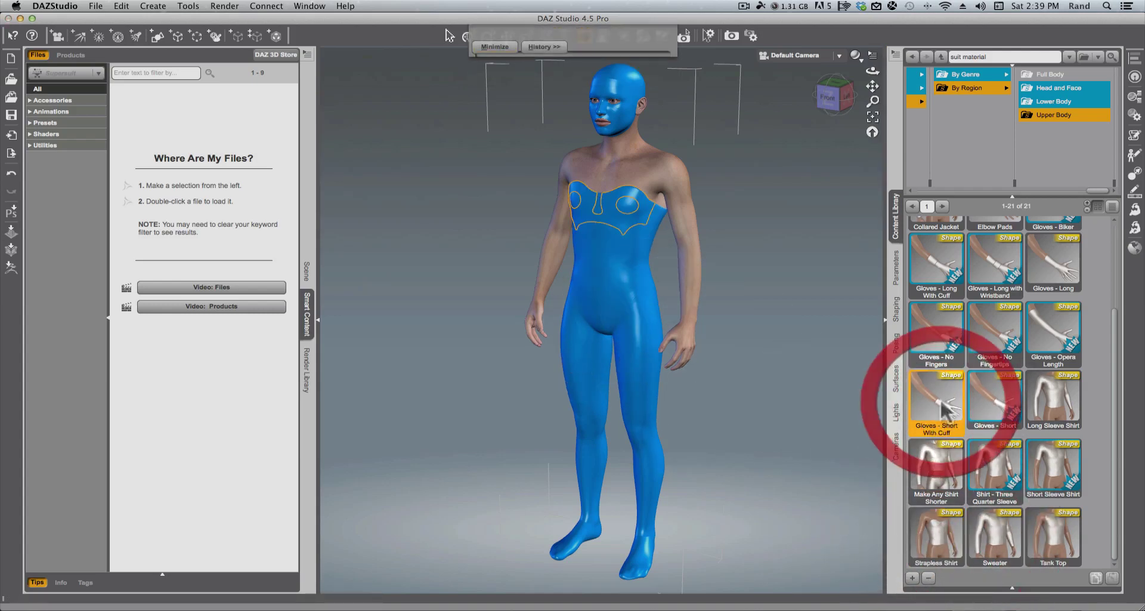
pyautogui.doubleClick(1047, 341)
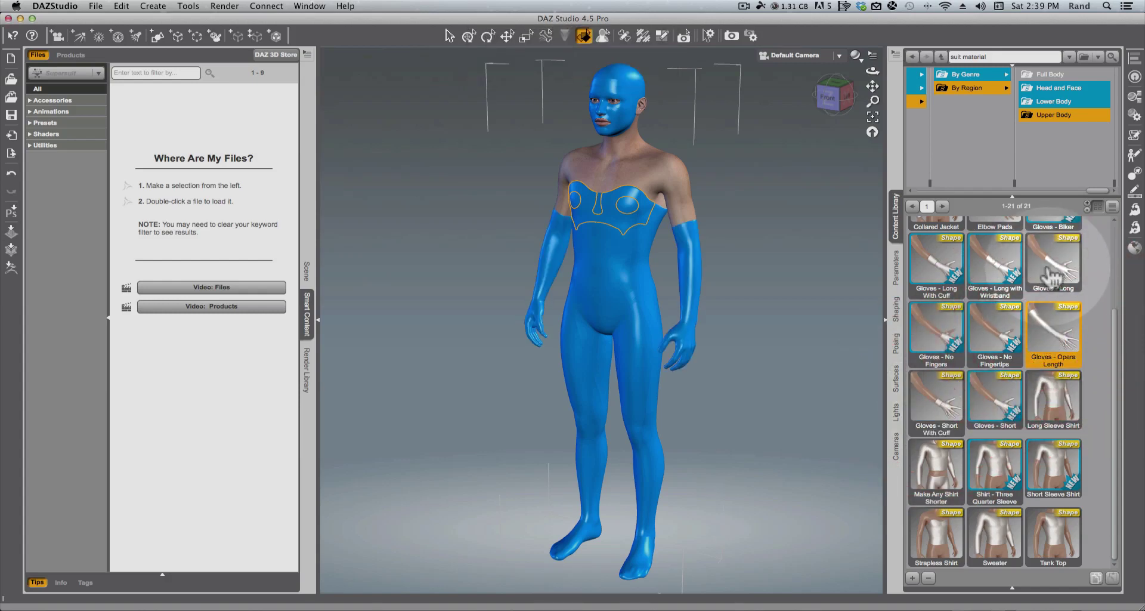
pyautogui.doubleClick(996, 274)
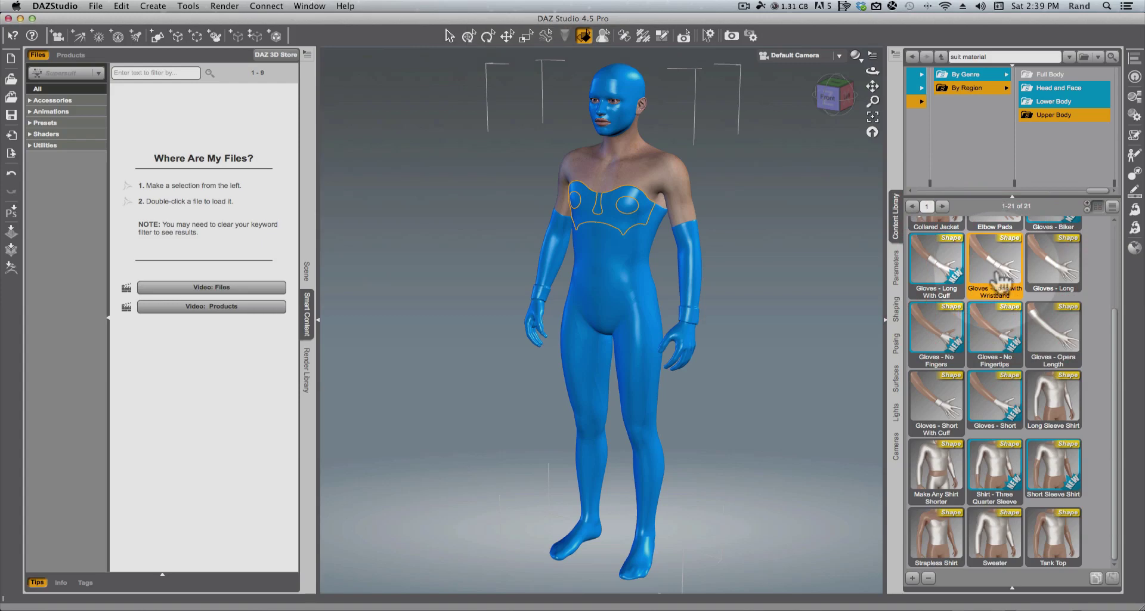
pyautogui.click(853, 96)
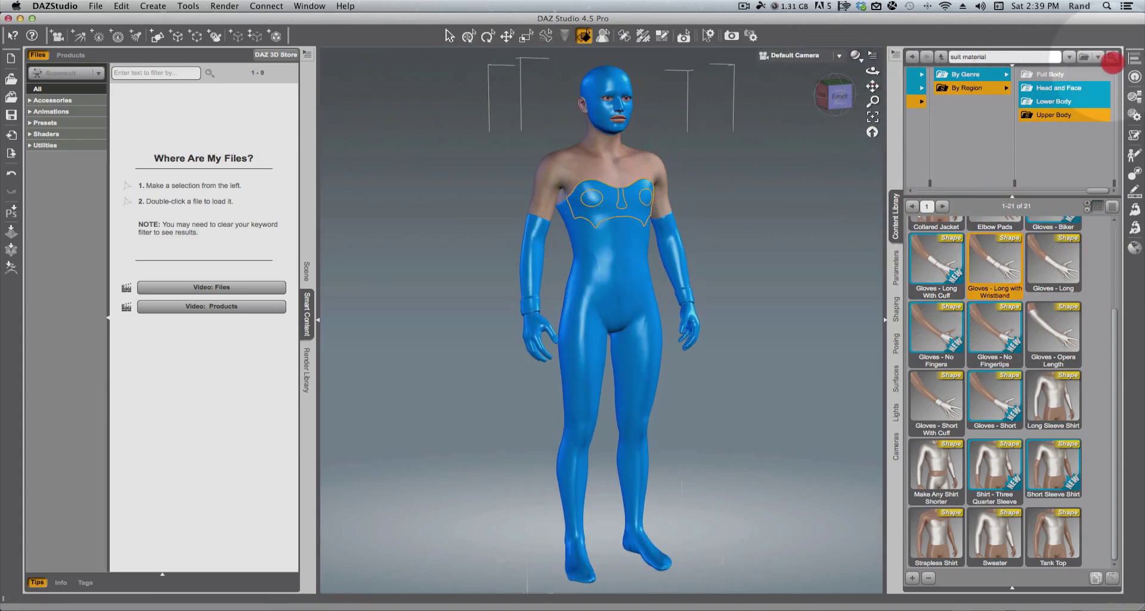
pyautogui.moveTo(680, 60)
pyautogui.mouseDown()
pyautogui.moveTo(746, 60)
pyautogui.moveTo(675, 61)
pyautogui.mouseUp()
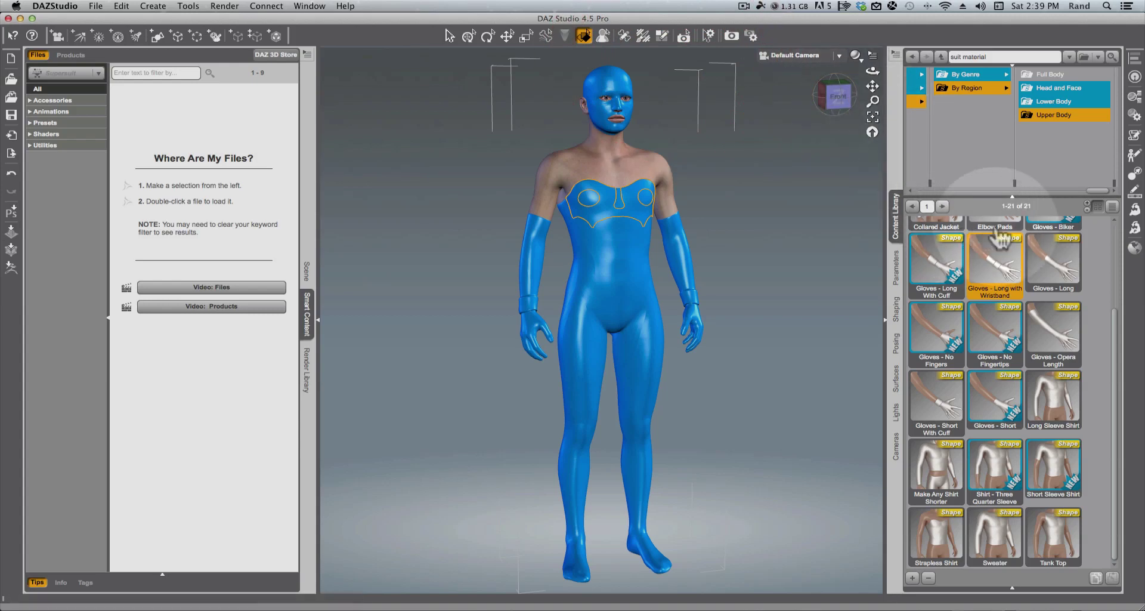
pyautogui.click(1053, 102)
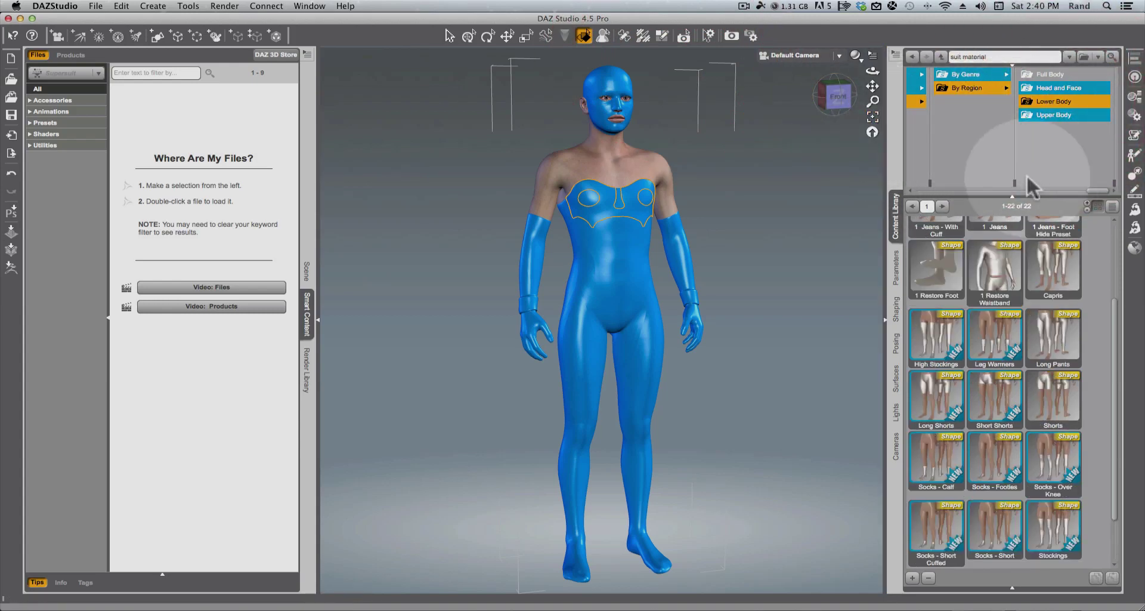
# Step: Apply Jeans - With Cuff to the suit legs, and try then undo the Jeans - Foot Hide Preset
pyautogui.scroll(3, 1021, 333)
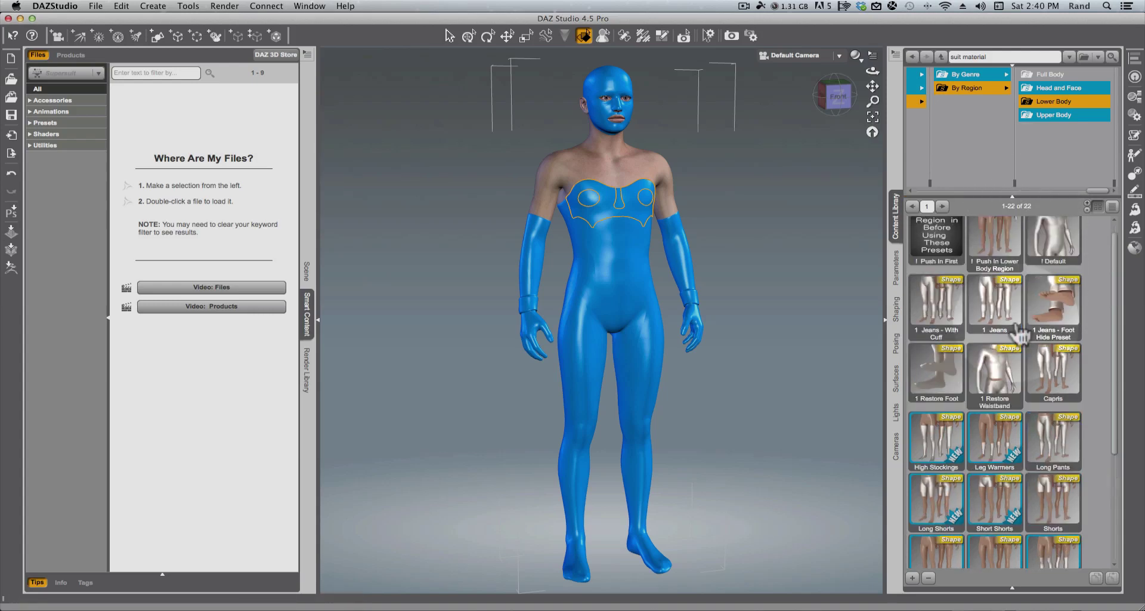
pyautogui.doubleClick(948, 332)
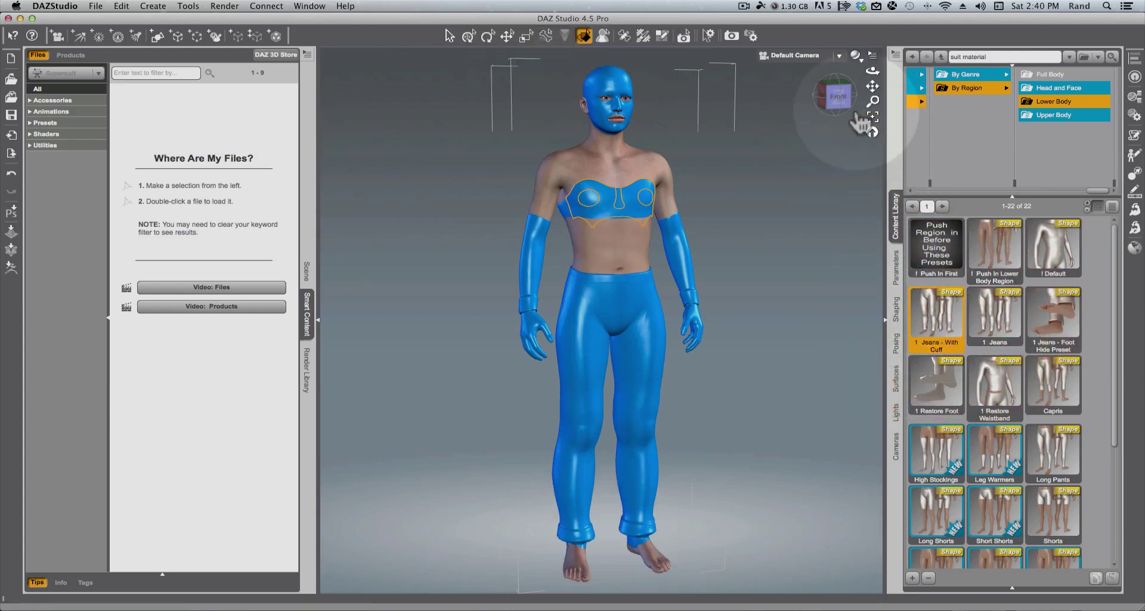
pyautogui.moveTo(829, 100)
pyautogui.mouseDown()
pyautogui.moveTo(674, 74)
pyautogui.moveTo(784, 39)
pyautogui.mouseUp()
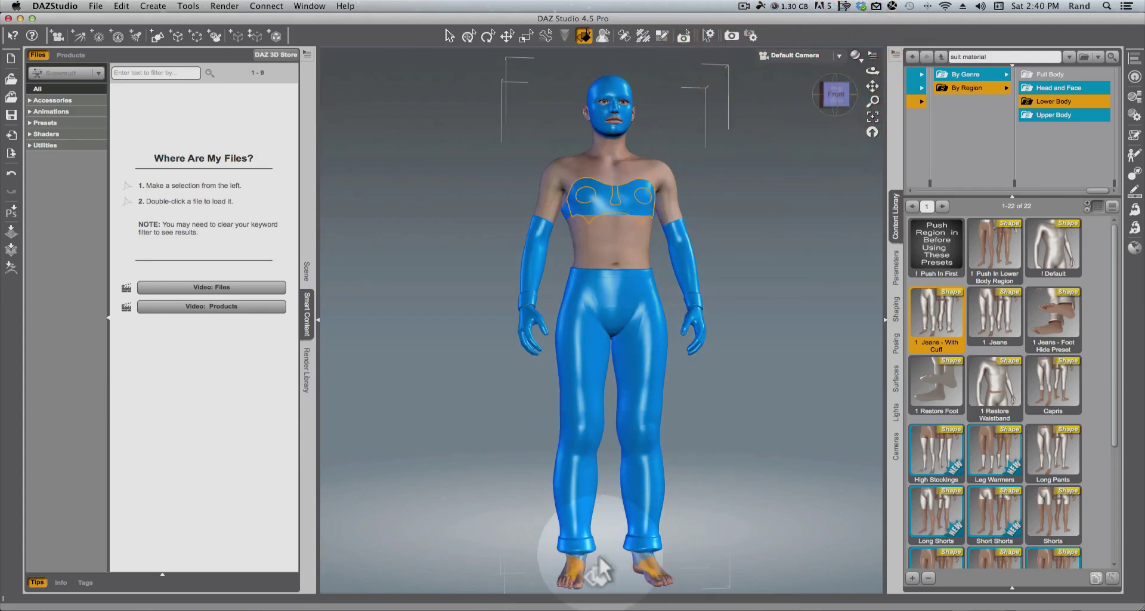
pyautogui.click(653, 549)
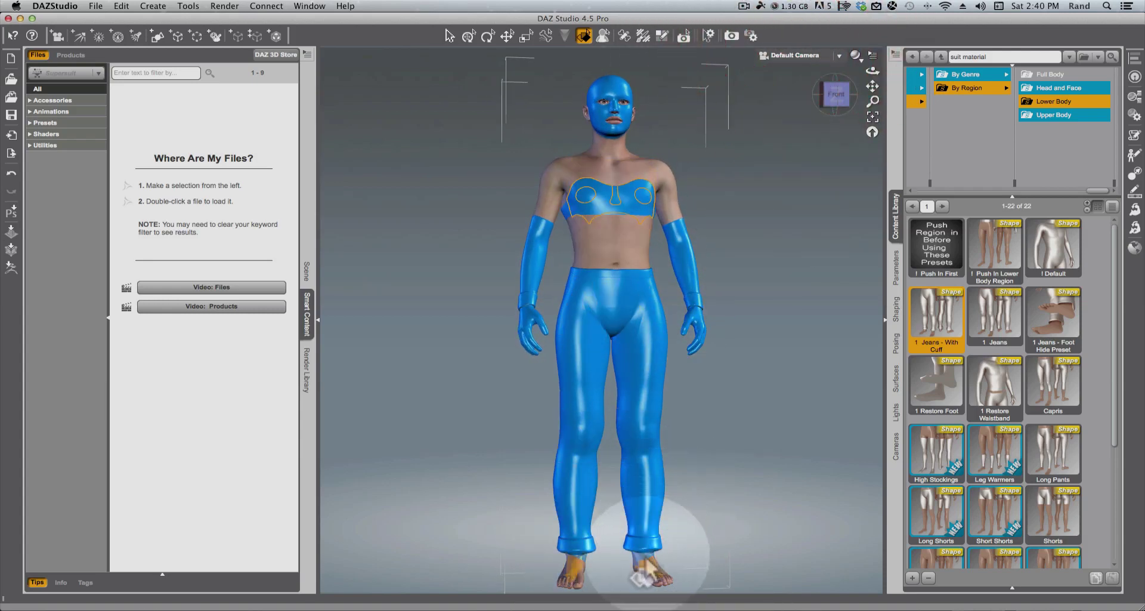
pyautogui.moveTo(644, 572); pyautogui.dragTo(650, 573)
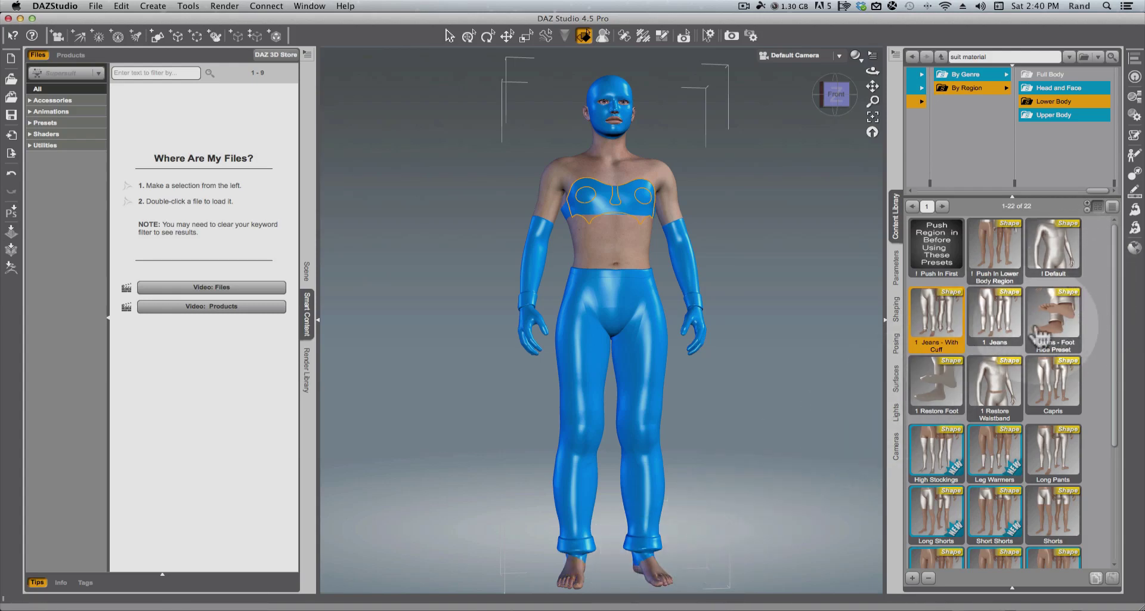
pyautogui.moveTo(1061, 334); pyautogui.dragTo(684, 557)
pyautogui.press('super+z')
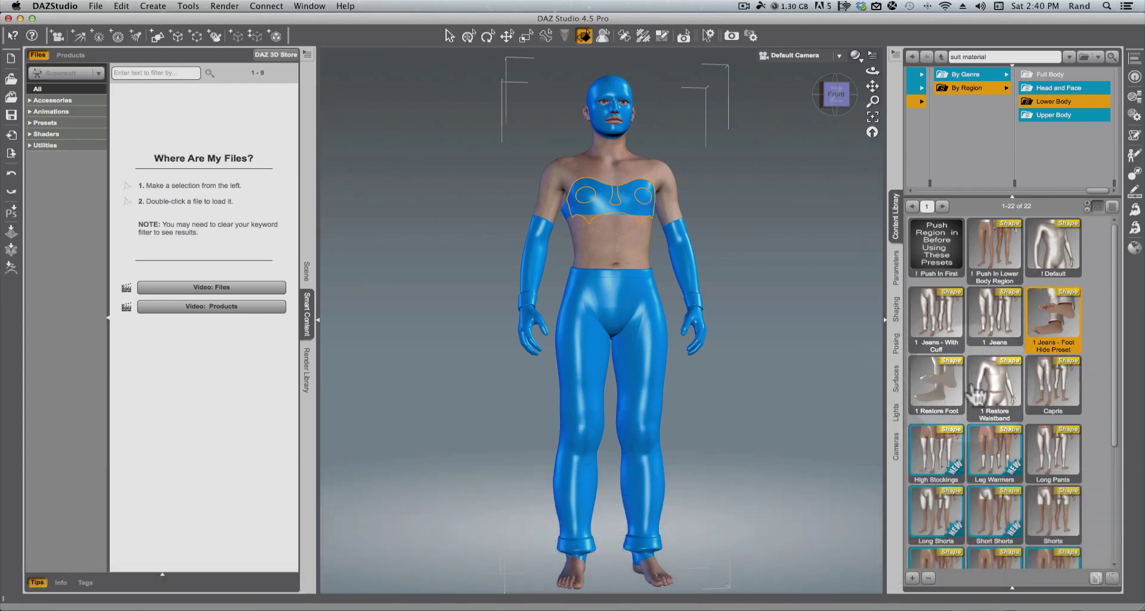
# Step: Apply Push In Lower Body Region and Restore Waistband, then reset to the 1 Default suit
pyautogui.doubleClick(1006, 245)
pyautogui.moveTo(1005, 241); pyautogui.dragTo(605, 274)
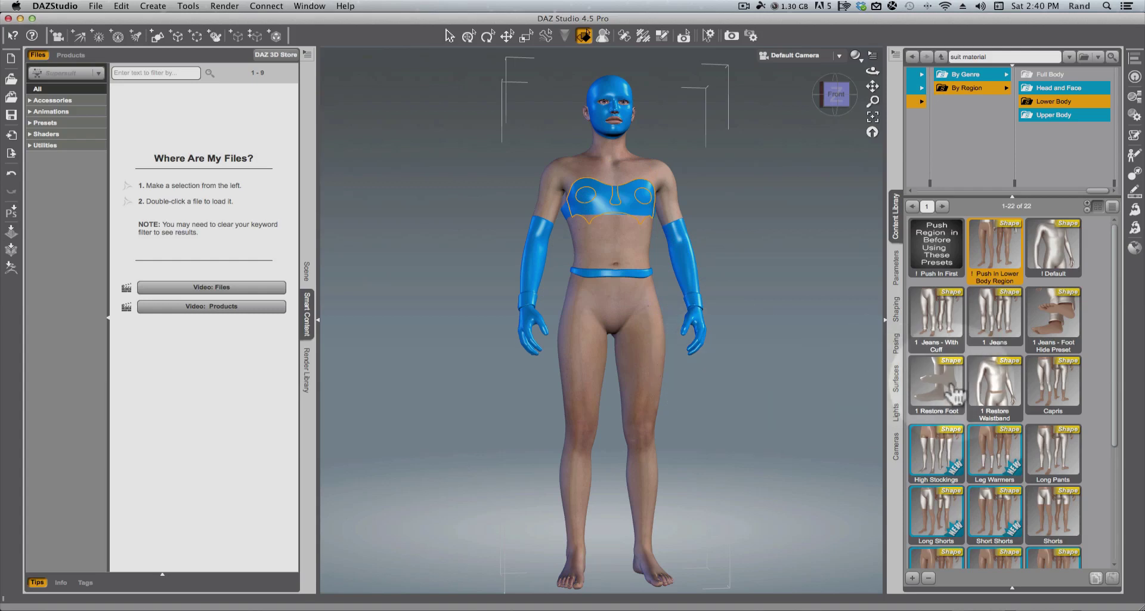
pyautogui.doubleClick(1006, 400)
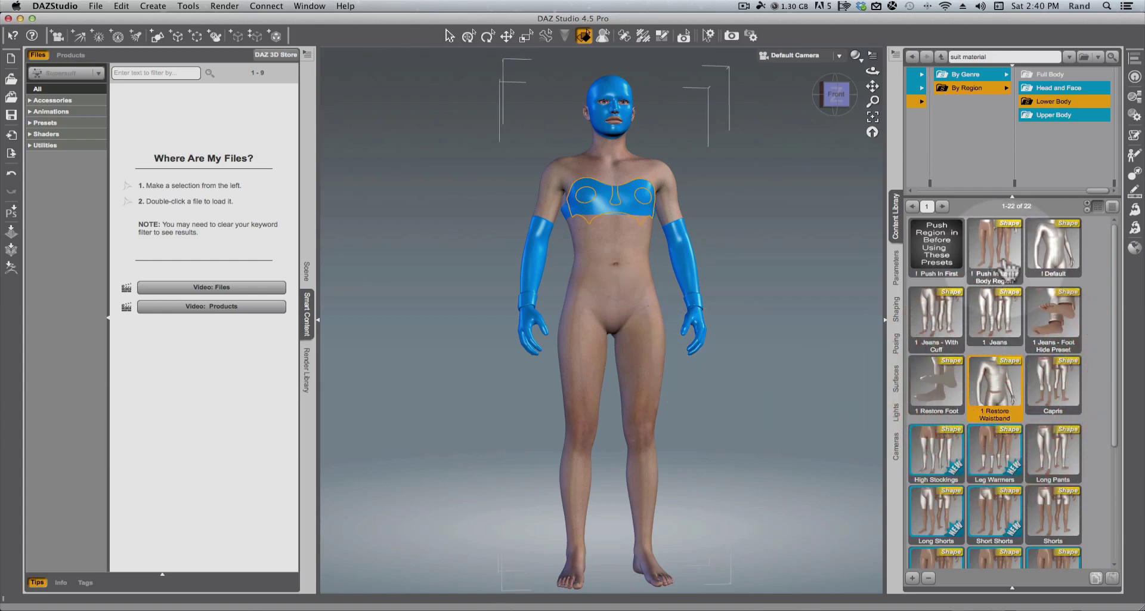
pyautogui.doubleClick(1046, 256)
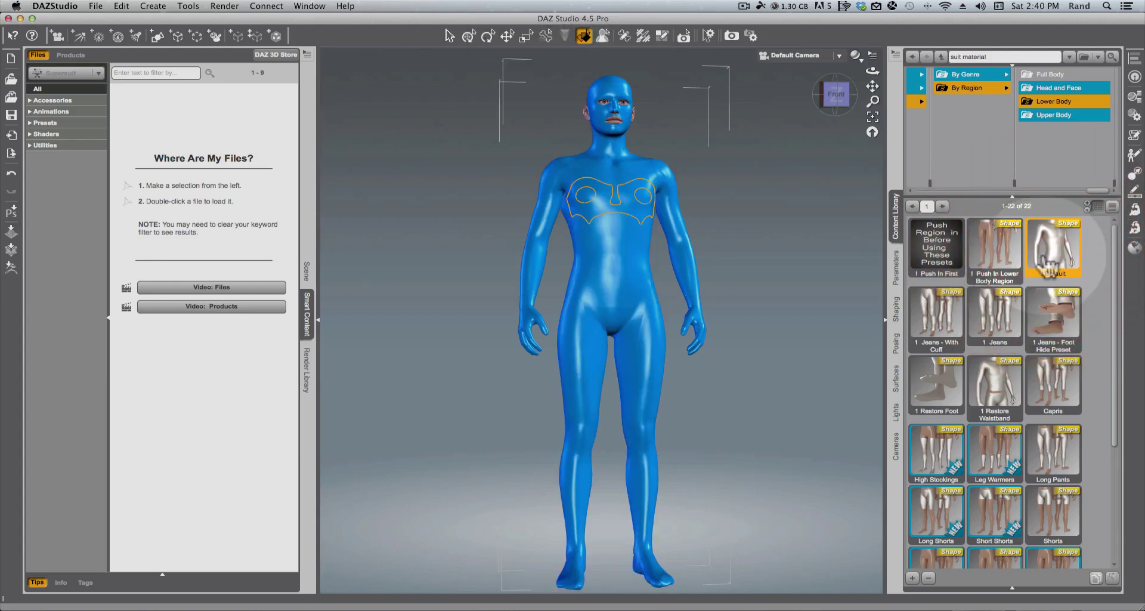
# Step: Browse the Full Body and Lower Body region presets, ending on the 21 Upper Body presets
pyautogui.moveTo(834, 95)
pyautogui.mouseDown()
pyautogui.moveTo(708, 174)
pyautogui.moveTo(838, 111)
pyautogui.mouseUp()
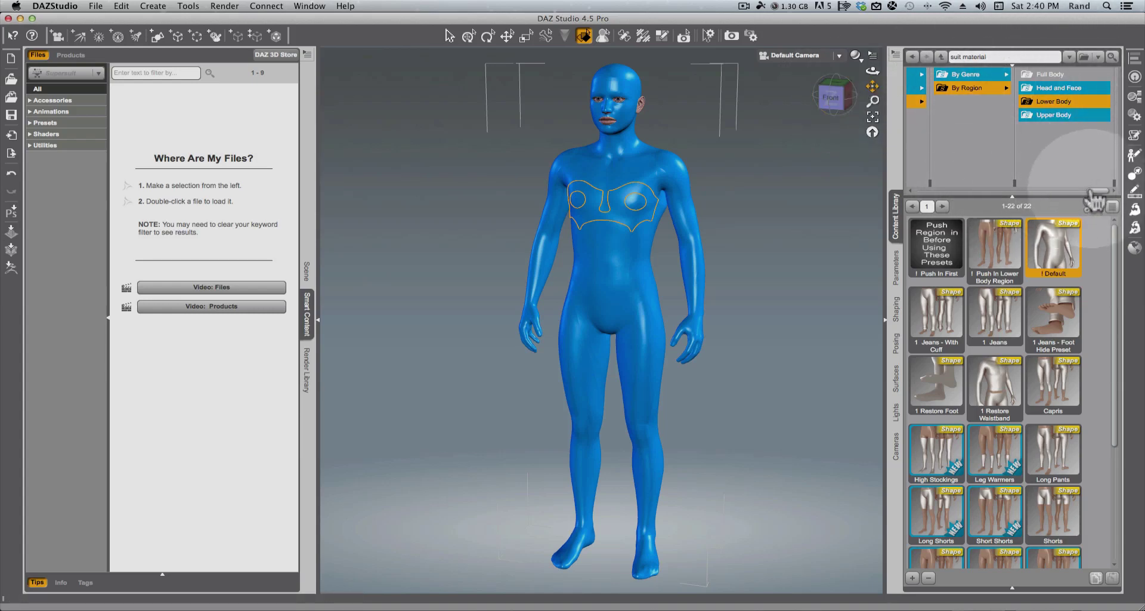
pyautogui.moveTo(1097, 191)
pyautogui.mouseDown()
pyautogui.moveTo(1087, 190)
pyautogui.moveTo(1100, 190)
pyautogui.mouseUp()
pyautogui.click(1066, 74)
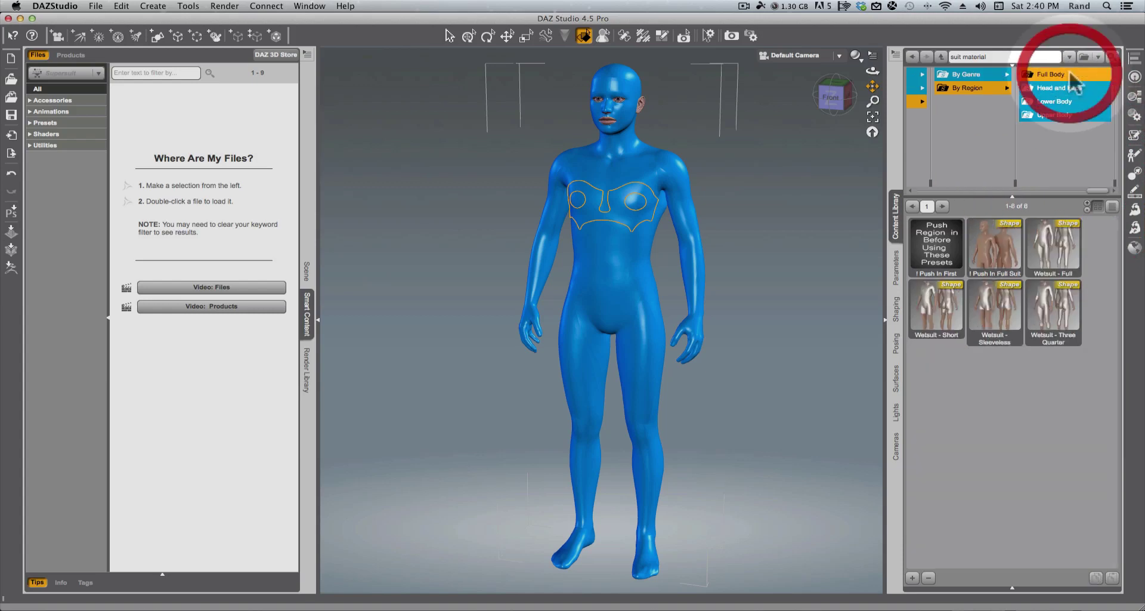
pyautogui.click(1059, 99)
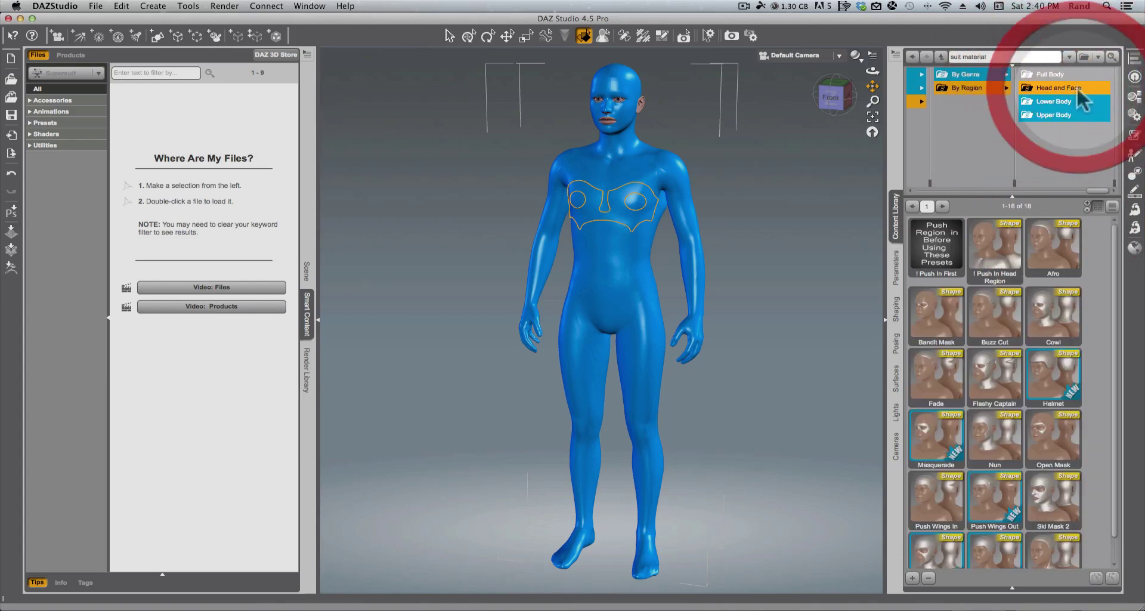
pyautogui.click(1059, 114)
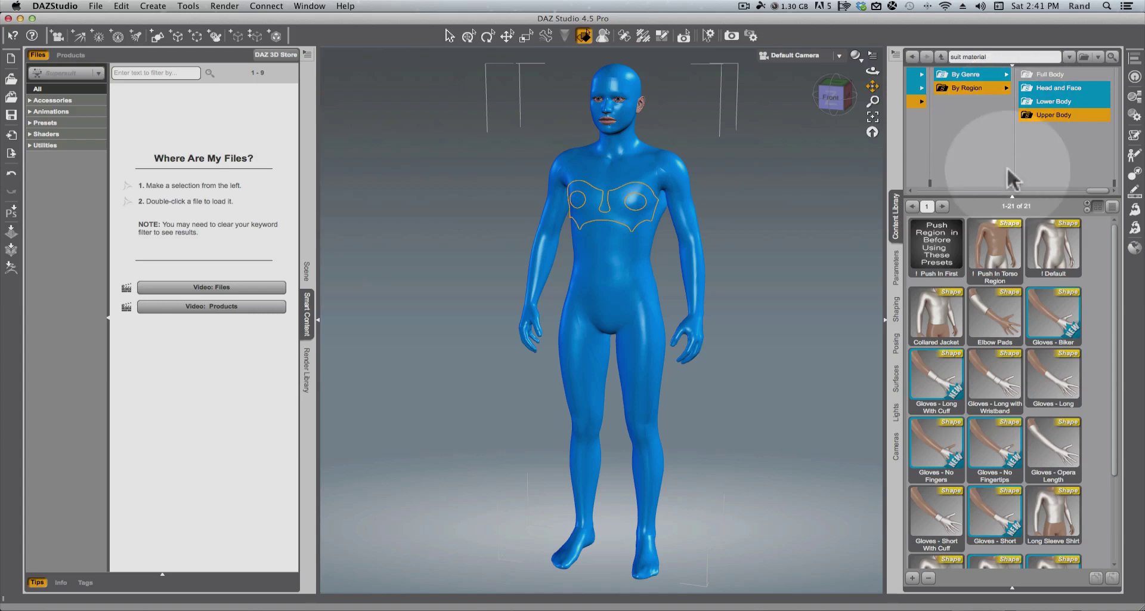
pyautogui.scroll(-3, 1013, 418)
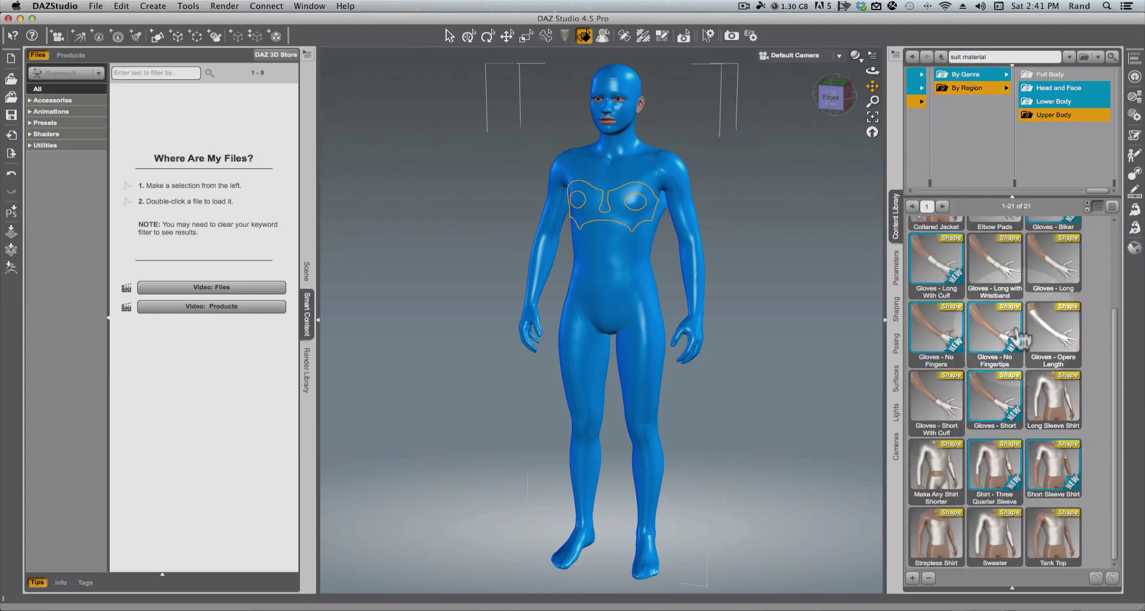
pyautogui.scroll(3, 1013, 337)
pyautogui.scroll(-3, 1019, 344)
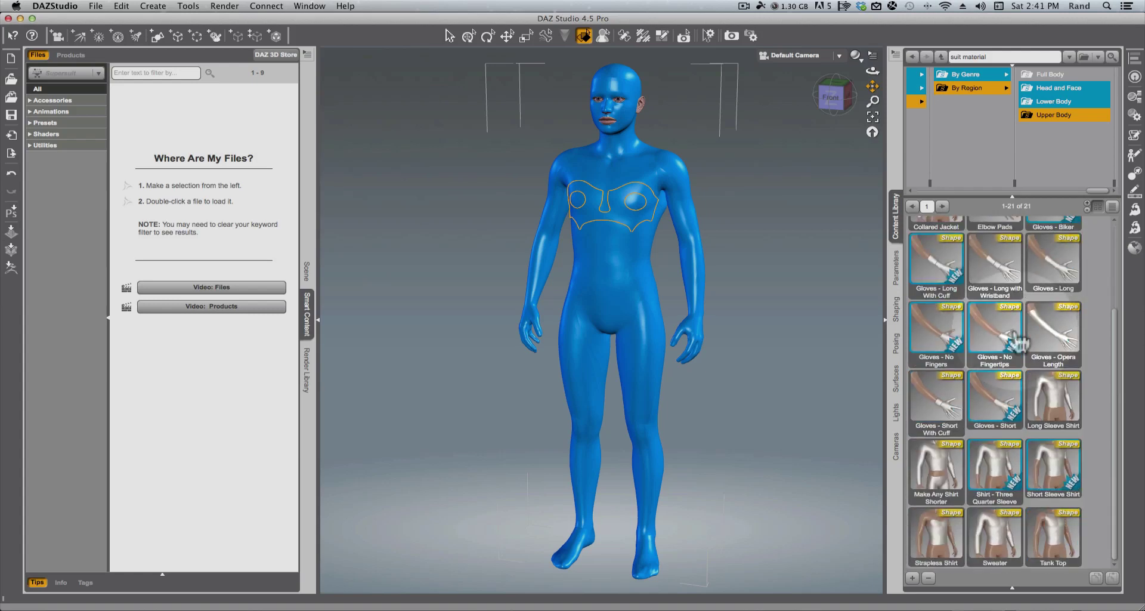